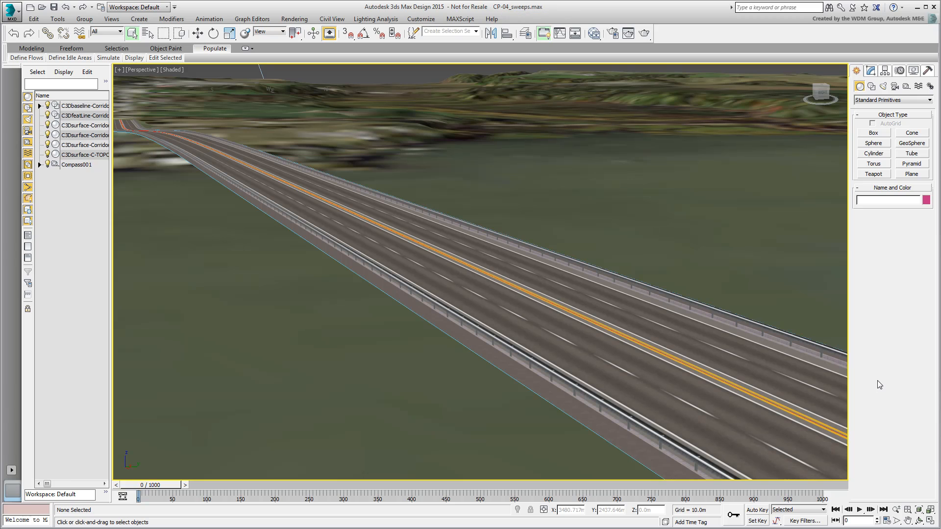
Select the corridor surface of the bridge and examine the deck along its length and toward the shore.
click(529, 335)
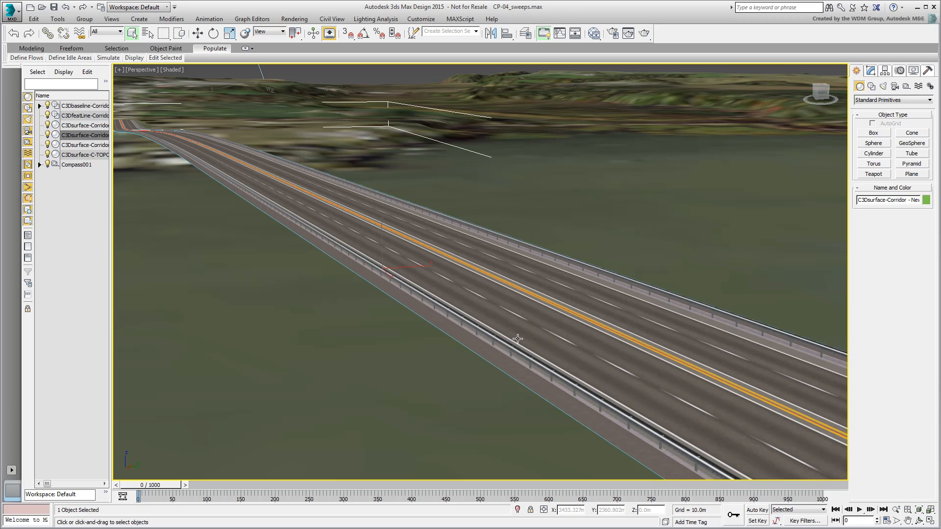
mouse_move(366, 318)
alt+middle_down()
mouse_move(365, 303)
mouse_move(336, 309)
mouse_move(357, 311)
alt+middle_up()
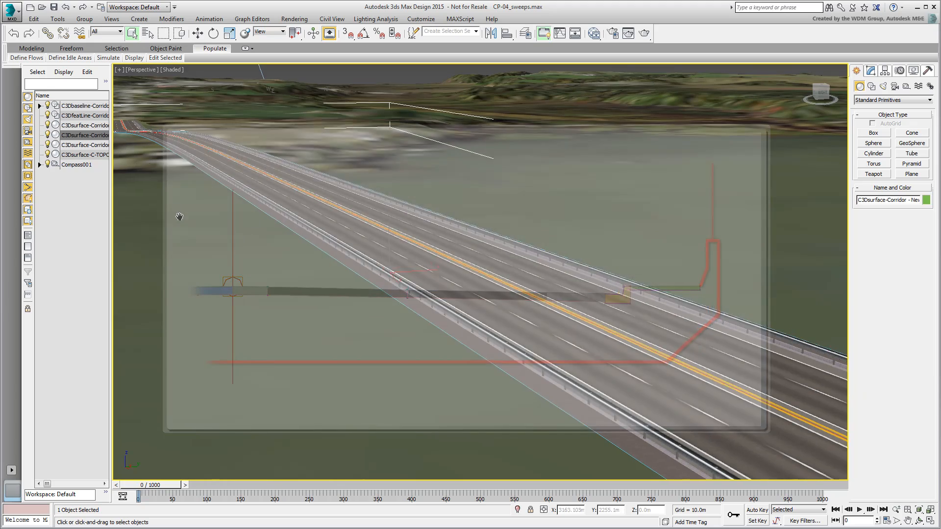
mouse_move(177, 216)
middle_down()
mouse_move(355, 326)
mouse_move(526, 395)
mouse_move(622, 413)
middle_up()
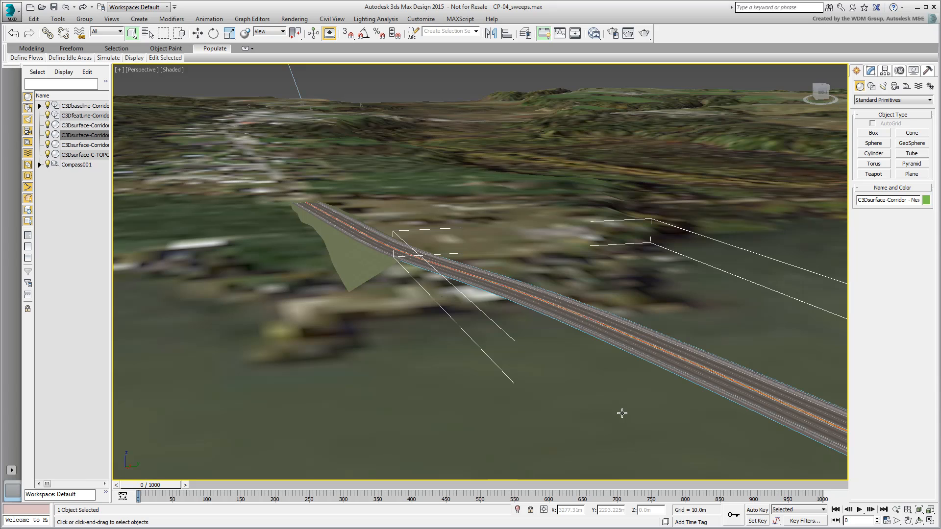
scroll(622, 413, up, 5)
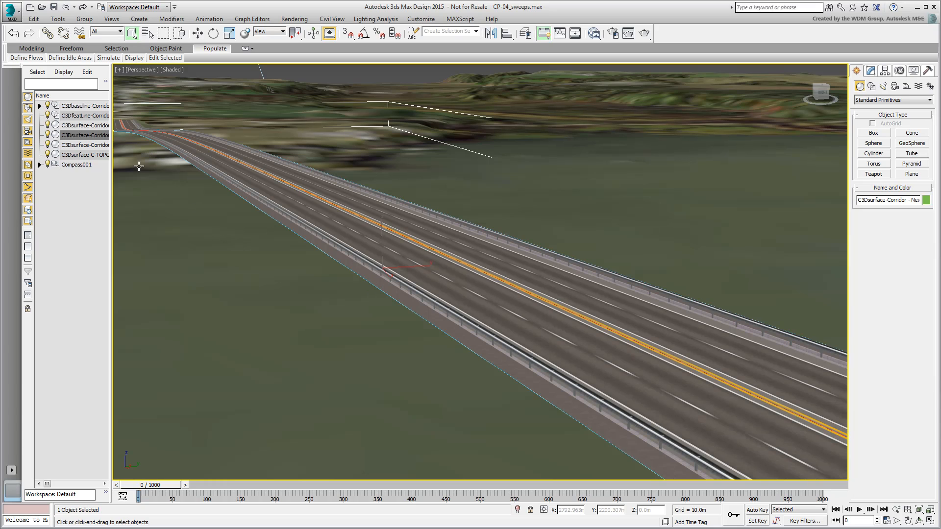
Select the C3DfeatLine-Corridor shape running along the outer edges of the bridge walkways, with the Move tool active.
click(83, 116)
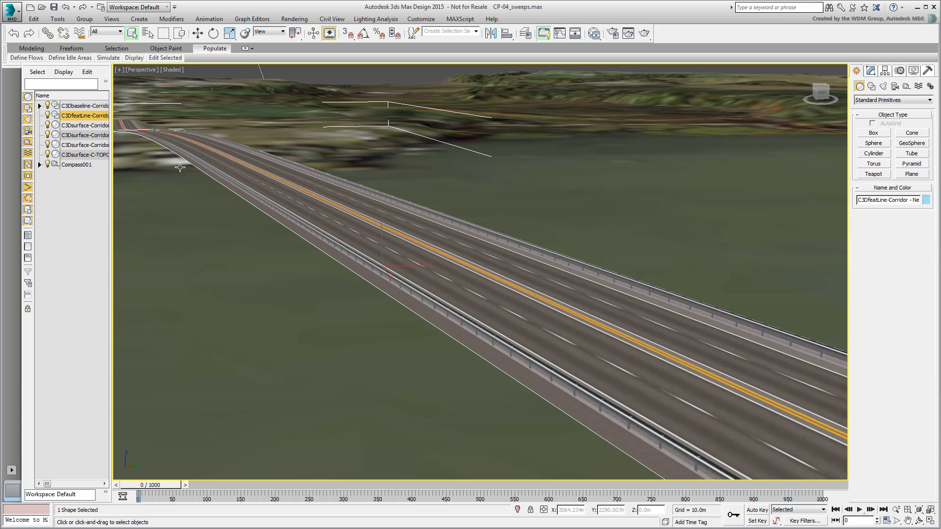
right_click(505, 295)
click(510, 298)
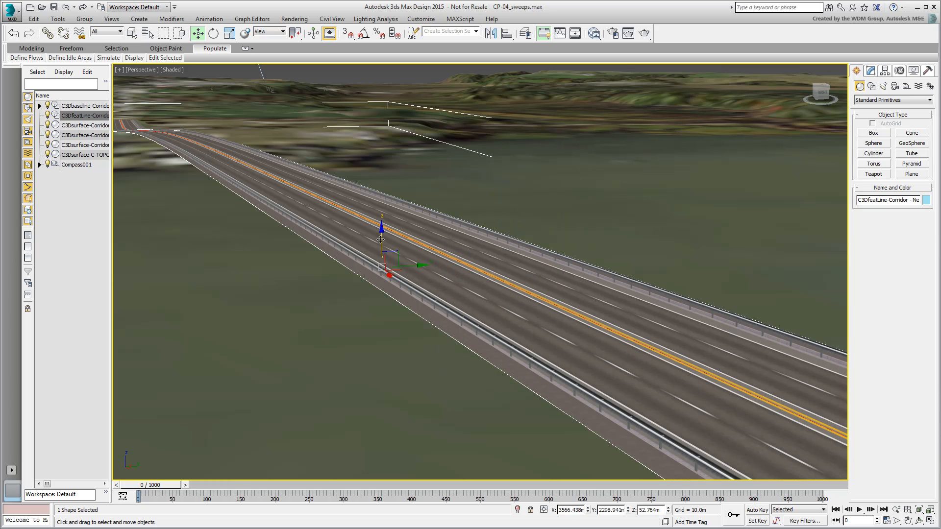
mouse_move(381, 242)
mouse_down()
mouse_move(383, 194)
mouse_move(380, 273)
mouse_move(378, 169)
mouse_move(381, 240)
mouse_up()
mouse_move(112, 211)
mouse_down()
mouse_move(255, 218)
mouse_move(117, 226)
mouse_up()
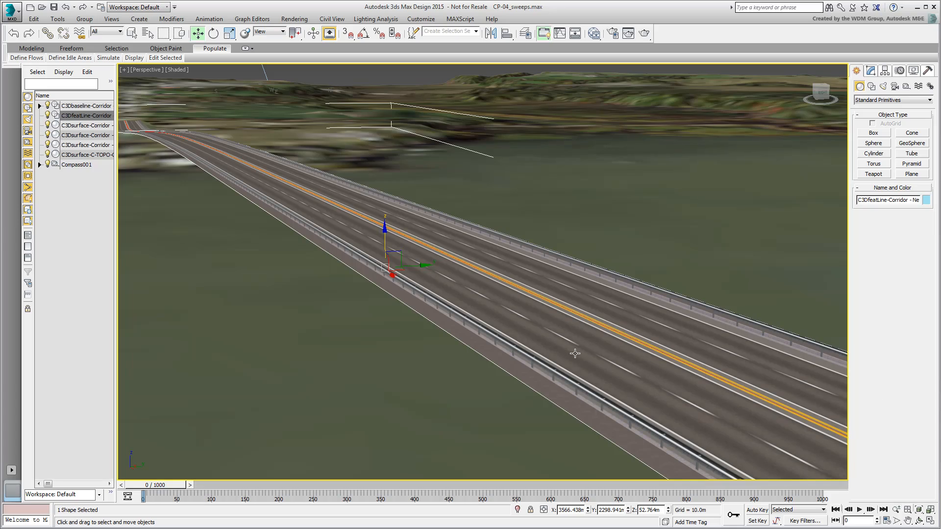
alt+middle_drag(505, 340, 468, 340)
scroll(467, 340, up, 5)
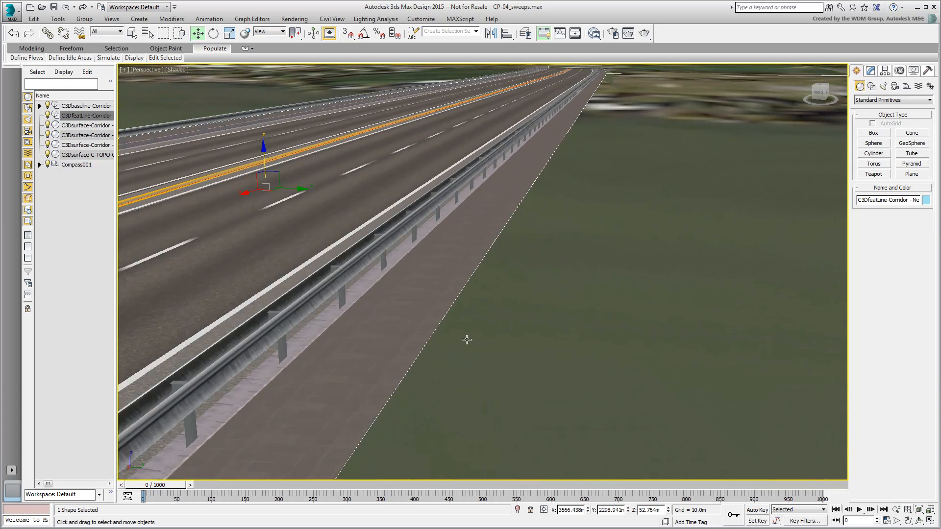
scroll(466, 340, down, 2)
scroll(448, 304, down, 4)
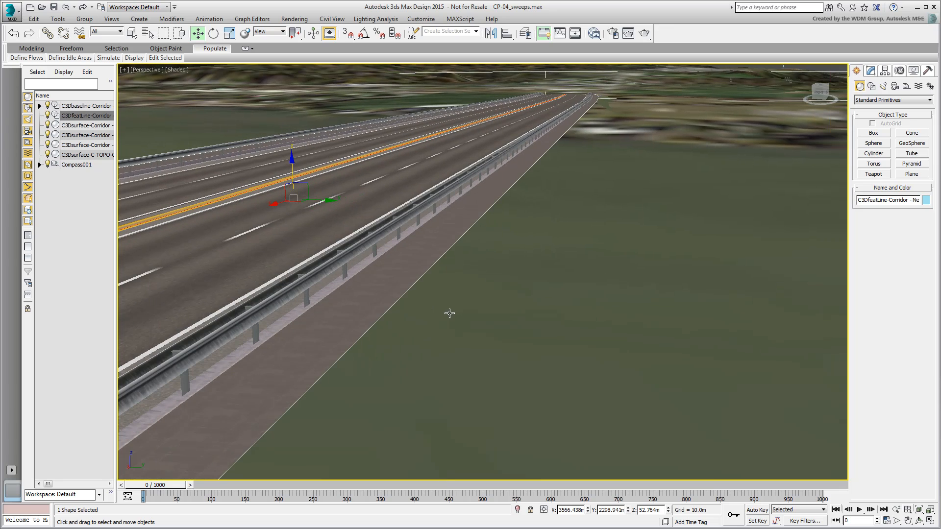
Start the Swept Object Style Editor with the selected feature line as parent shape, in Spannable Geometry Mode.
click(328, 20)
click(352, 30)
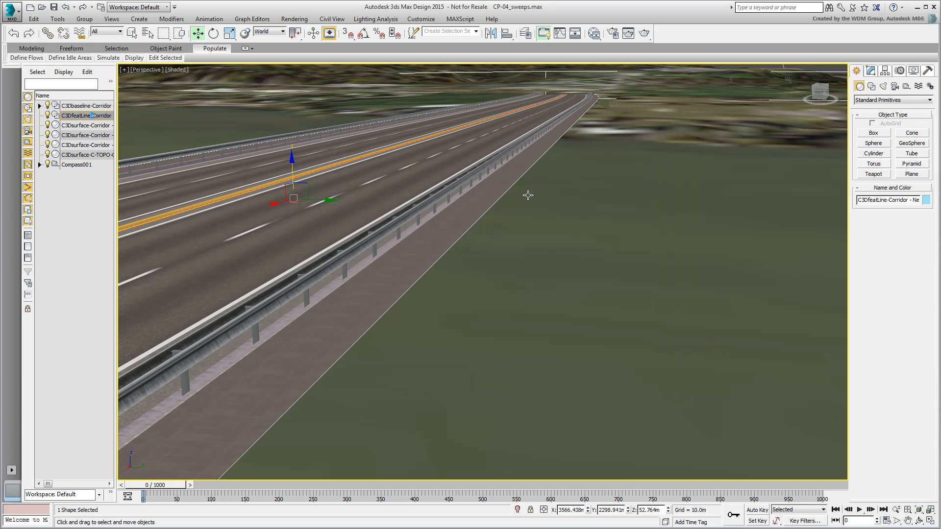
click(331, 19)
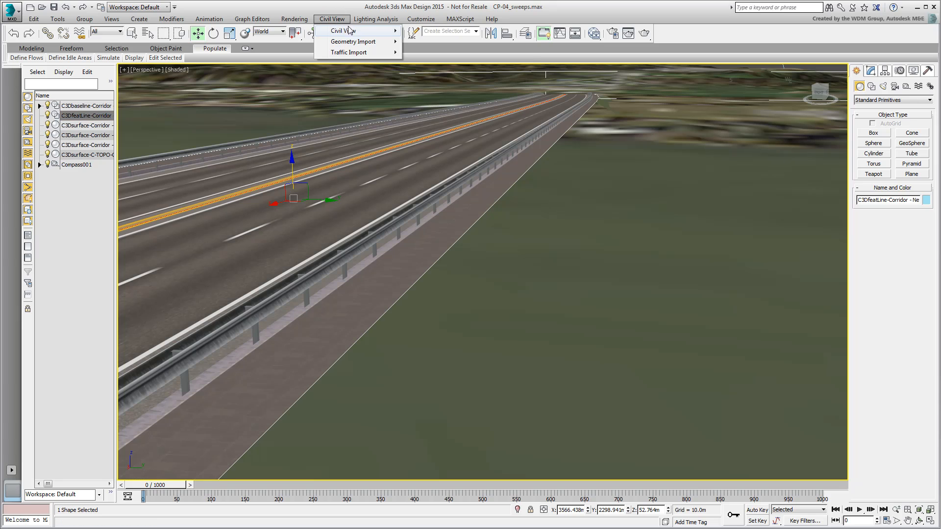
mouse_move(352, 32)
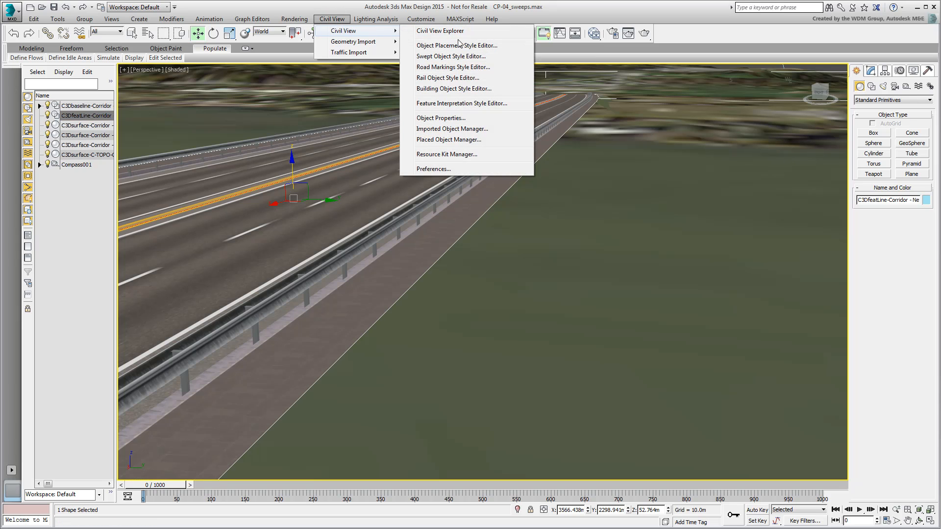
click(465, 57)
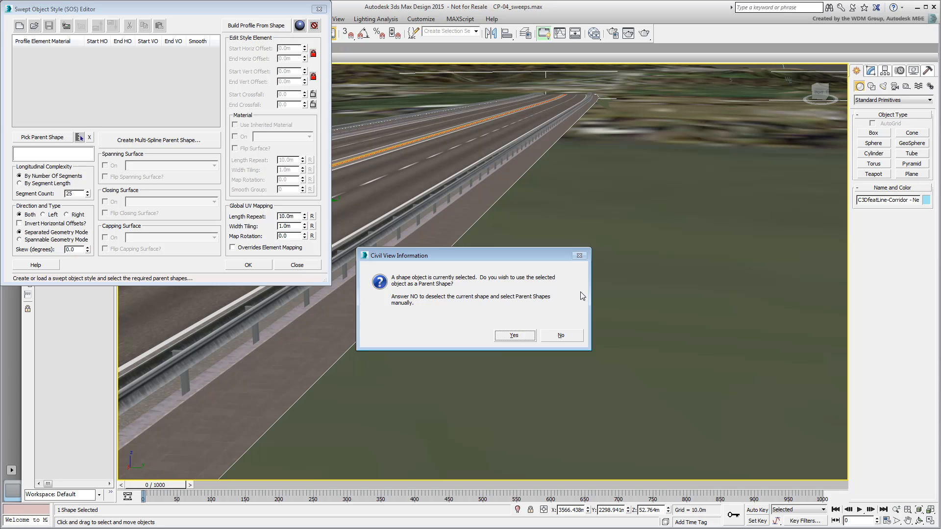
click(512, 338)
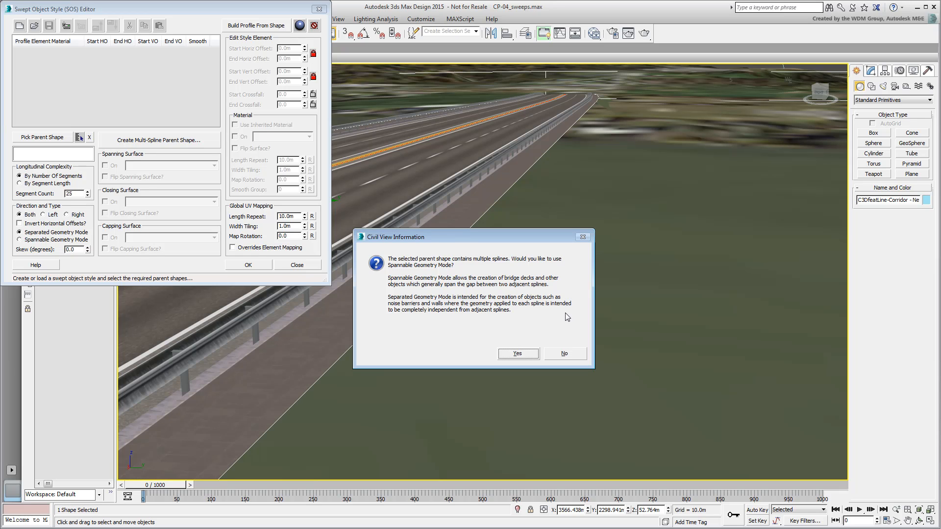
click(518, 354)
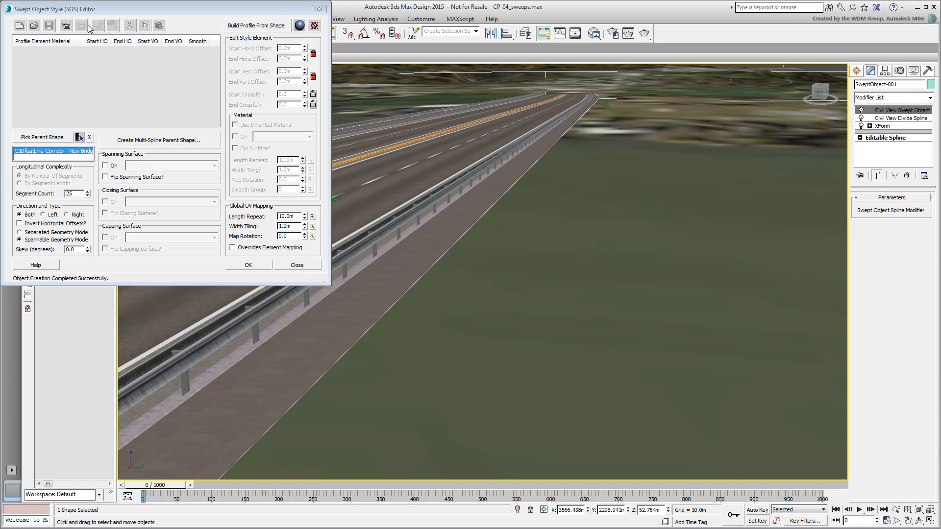
Add a first profile element to the swept object and check it on both sides of the bridge.
click(66, 25)
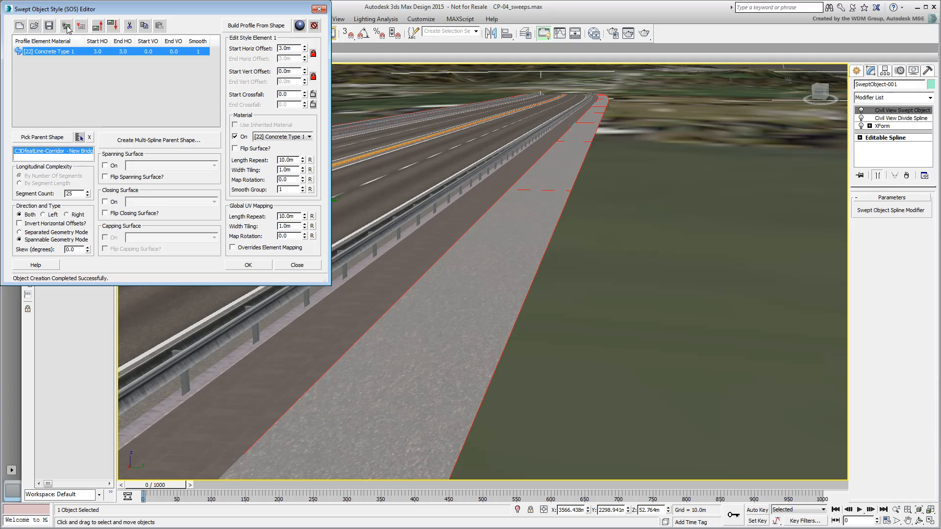
middle_drag(473, 247, 697, 367)
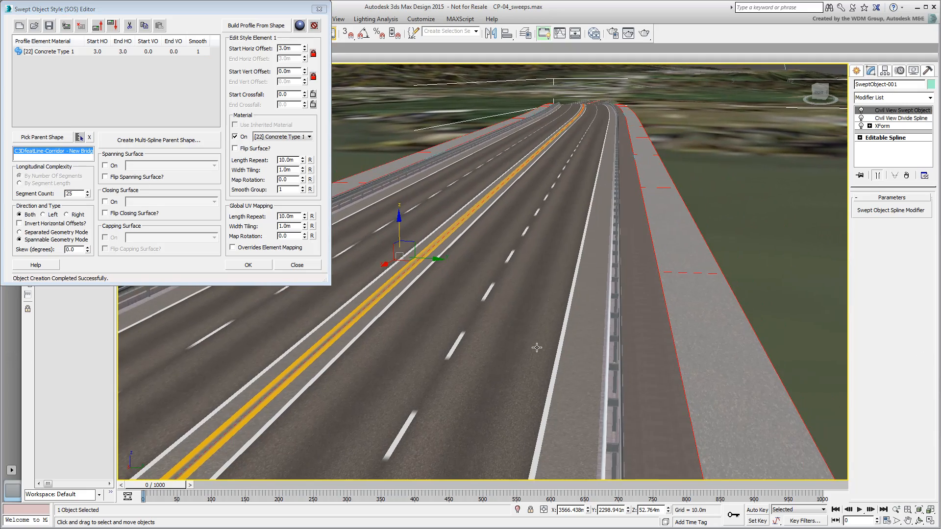
middle_drag(452, 310, 547, 313)
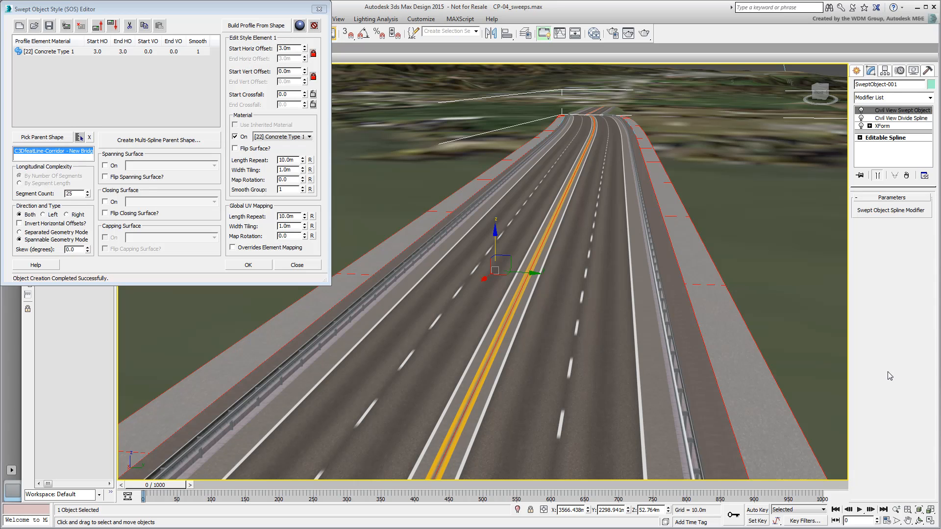
Try a horizontal offset of 5.1 m and a vertical offset of 9.9 m on the first profile element.
mouse_move(304, 48)
mouse_down()
mouse_move(304, 33)
mouse_move(305, 42)
mouse_up()
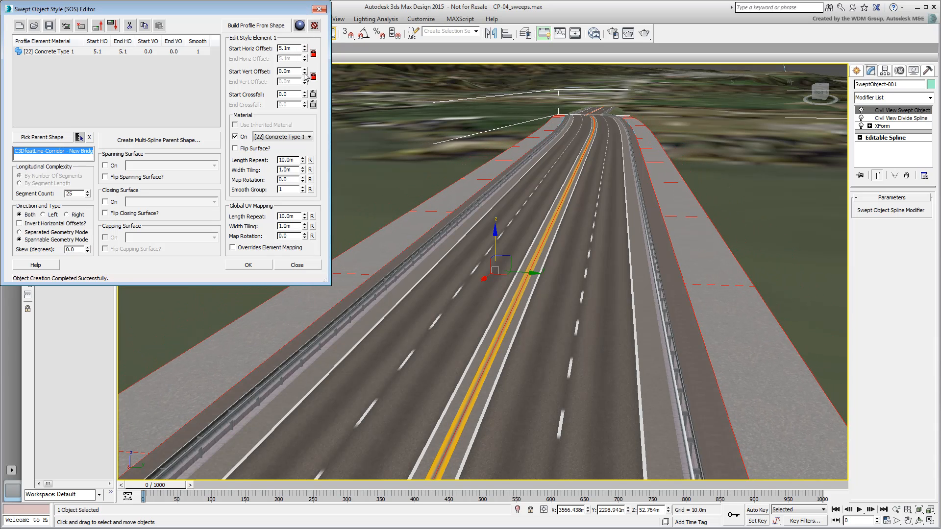
drag(305, 75, 301, 27)
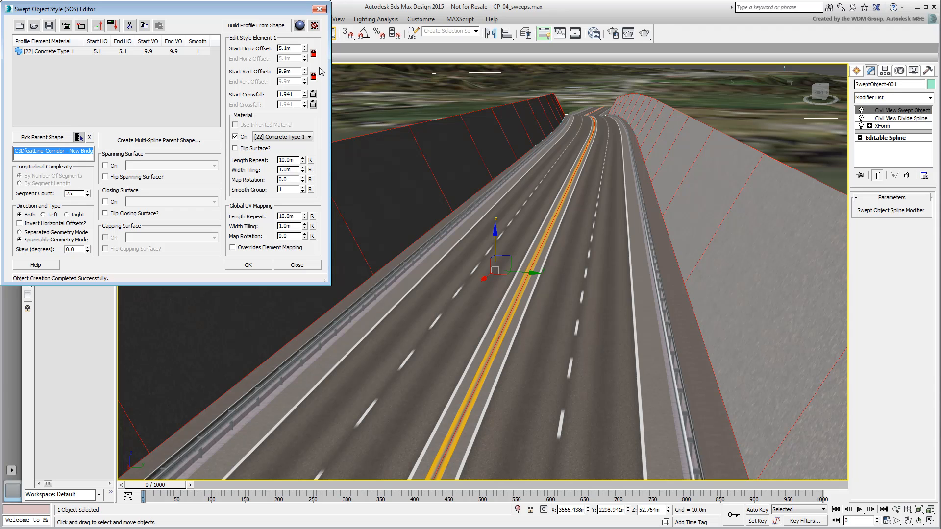
Set the first profile element's start horizontal offset to 0 m and its start vertical offset to 0.25 m.
right_click(304, 49)
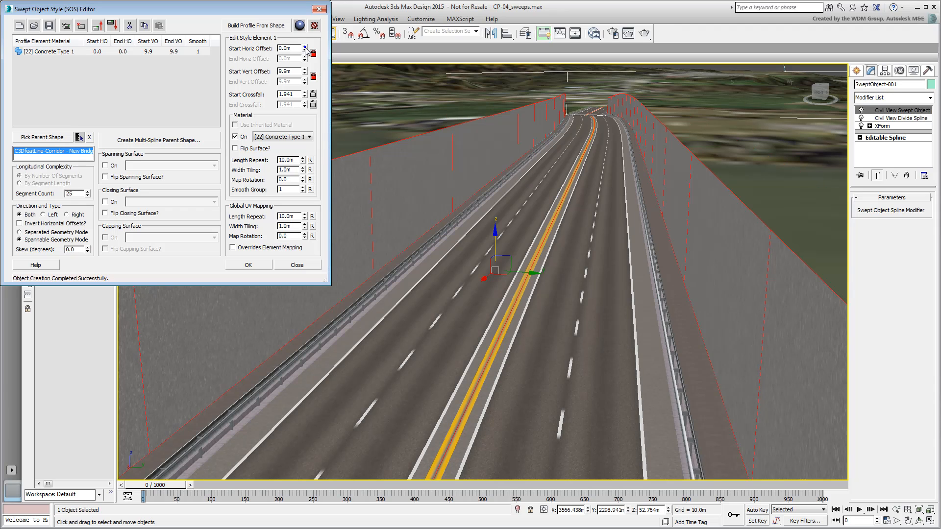
double_click(293, 72)
text(0.25)
key(Return)
alt+middle_drag(574, 351, 289, 396)
scroll(453, 343, up, 5)
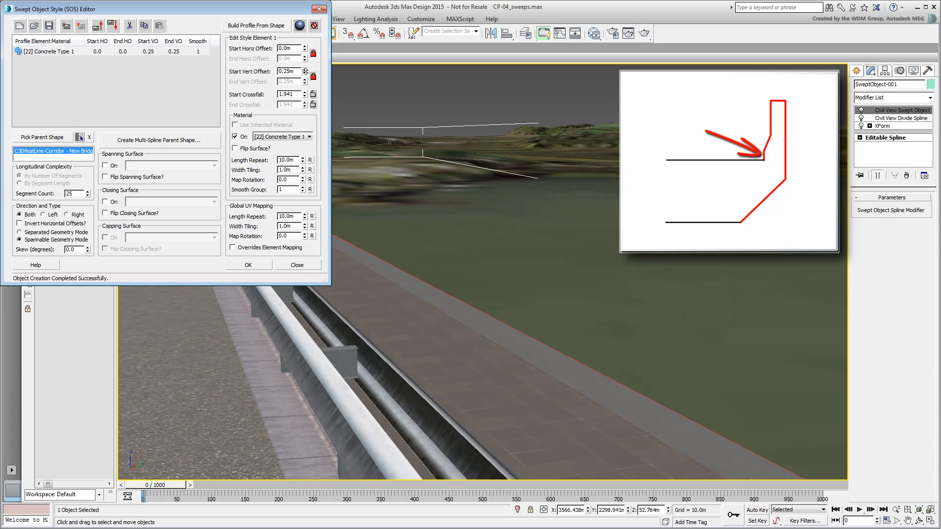
click(306, 70)
scroll(504, 342, up, 5)
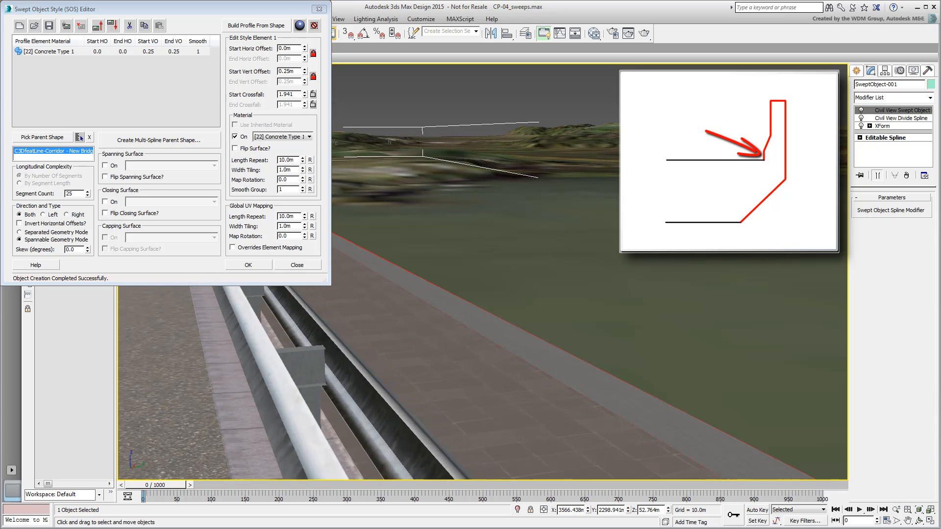
Set the first profile element's material Length Repeat to 1 m.
double_click(295, 160)
text(1)
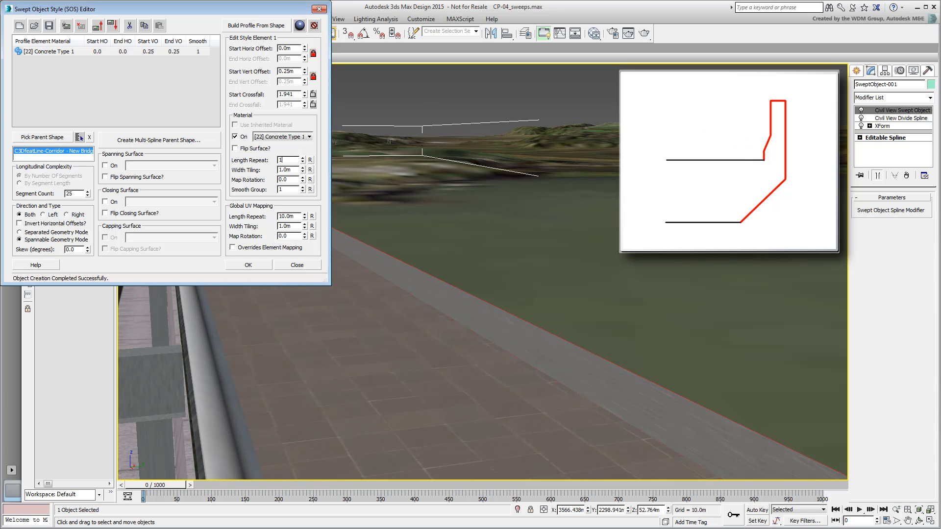
key(Return)
Add a second profile element with a start horizontal offset of 0.1 m and a start vertical offset of 0.3 m.
click(67, 26)
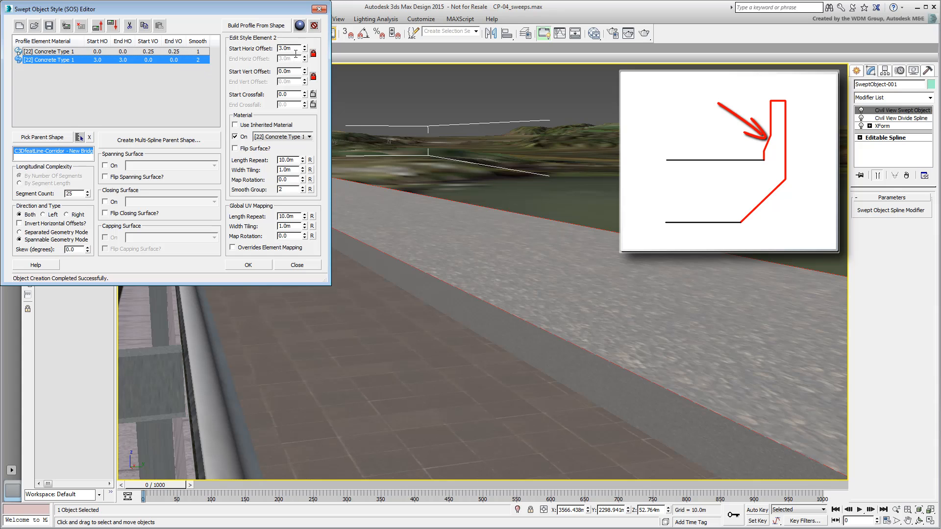
alt+middle_drag(504, 312, 465, 320)
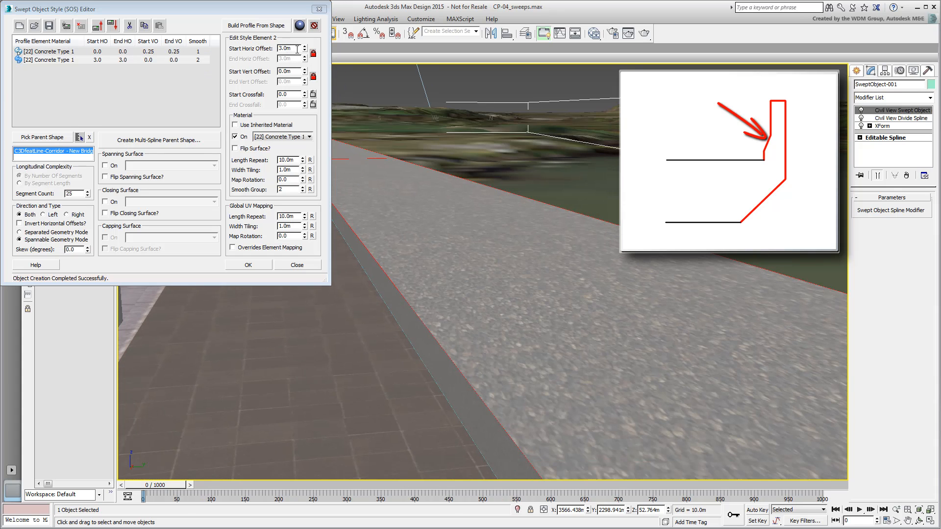
double_click(297, 49)
text(0.1)
key(Tab)
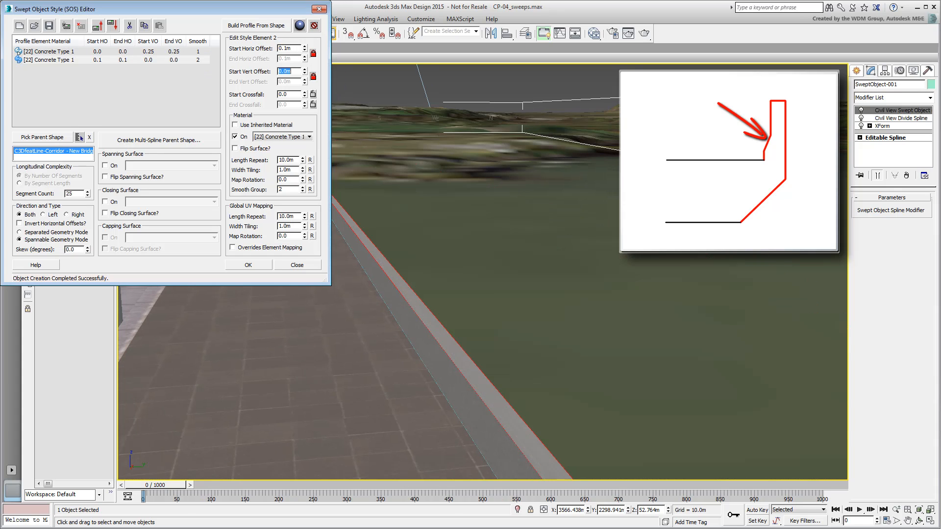
text(0.3)
key(Return)
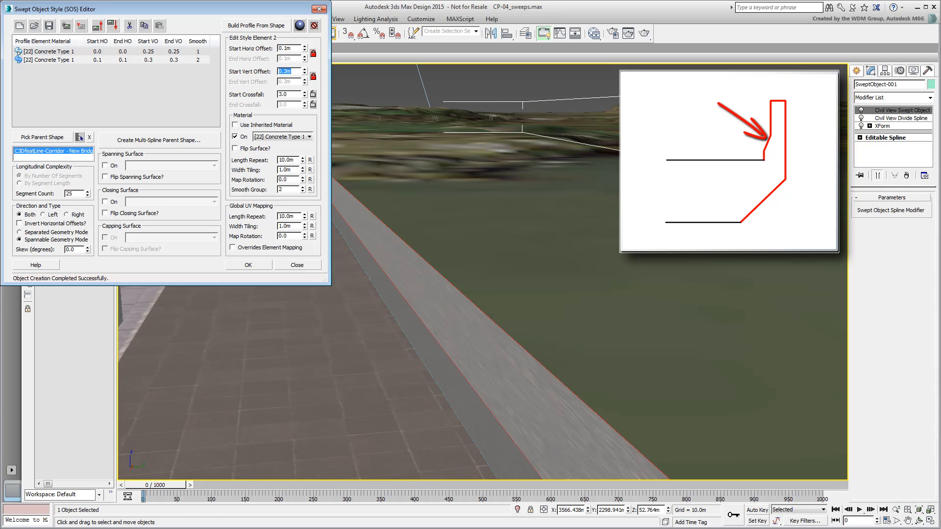
Set the second profile element's material Length Repeat to 1 m.
alt+middle_drag(447, 317, 403, 277)
double_click(289, 160)
text(1)
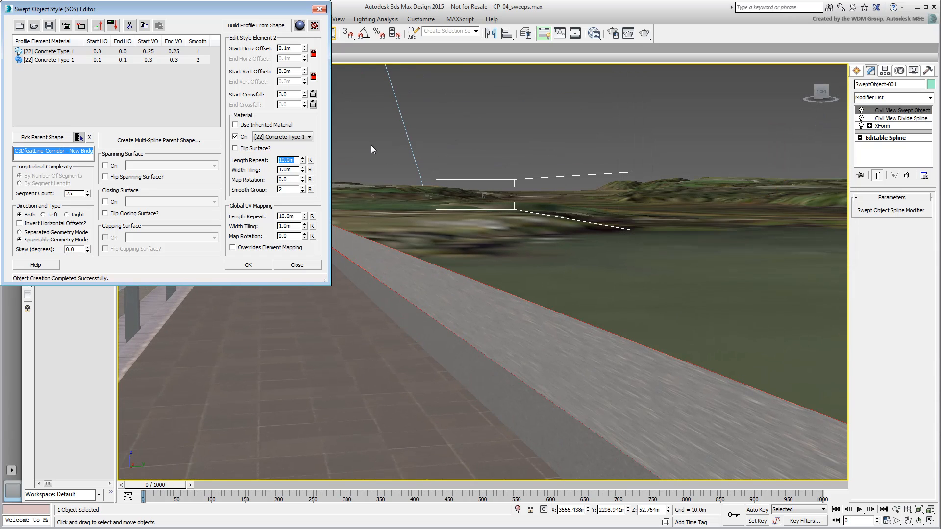
key(Return)
Turn on the edged faces display and check the segments of the swept barrier beside the walkway.
key(F4)
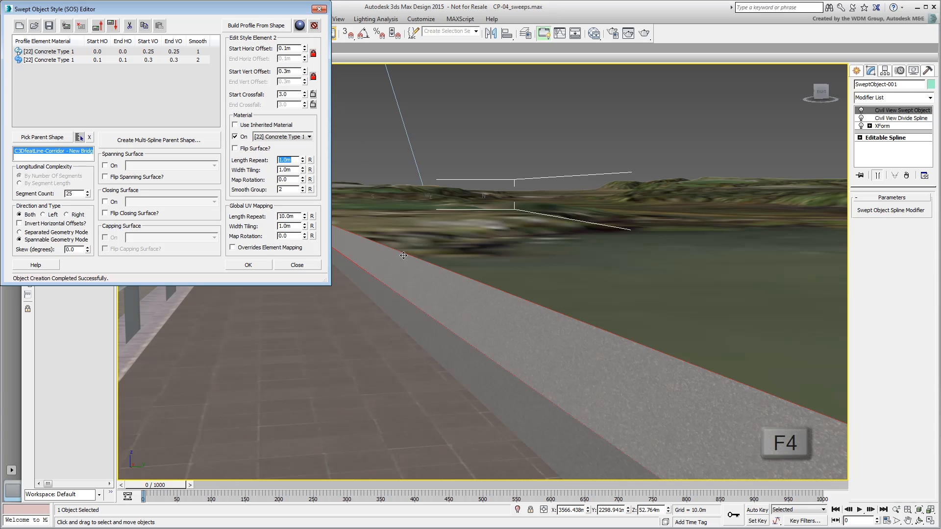
alt+middle_drag(404, 255, 447, 264)
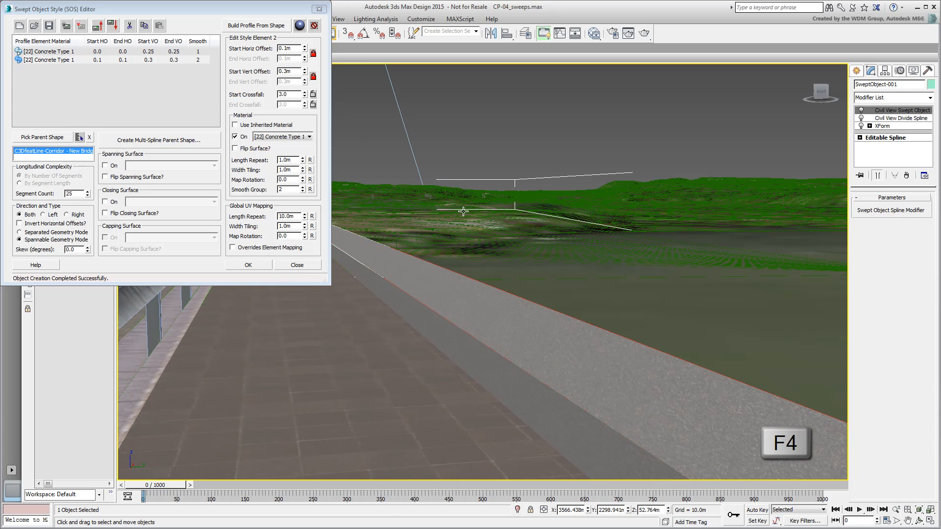
scroll(505, 309, down, 8)
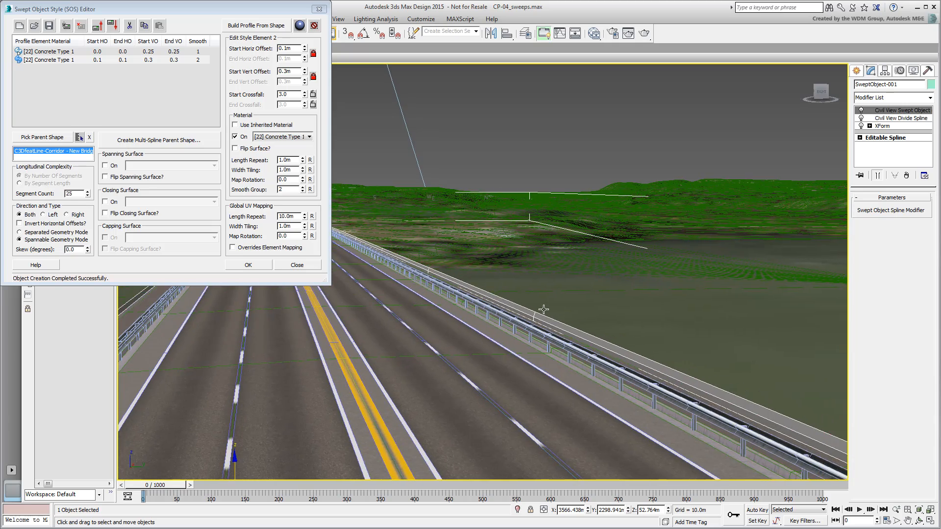
scroll(544, 309, up, 10)
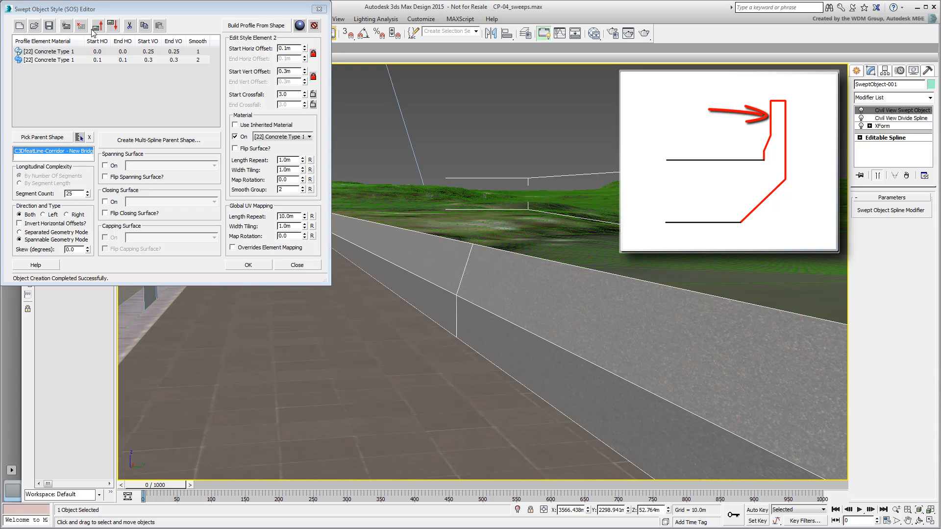
Add a third profile element with a 0 m start horizontal offset, a 0.5 m start vertical offset and a 2 m material Length Repeat.
click(67, 26)
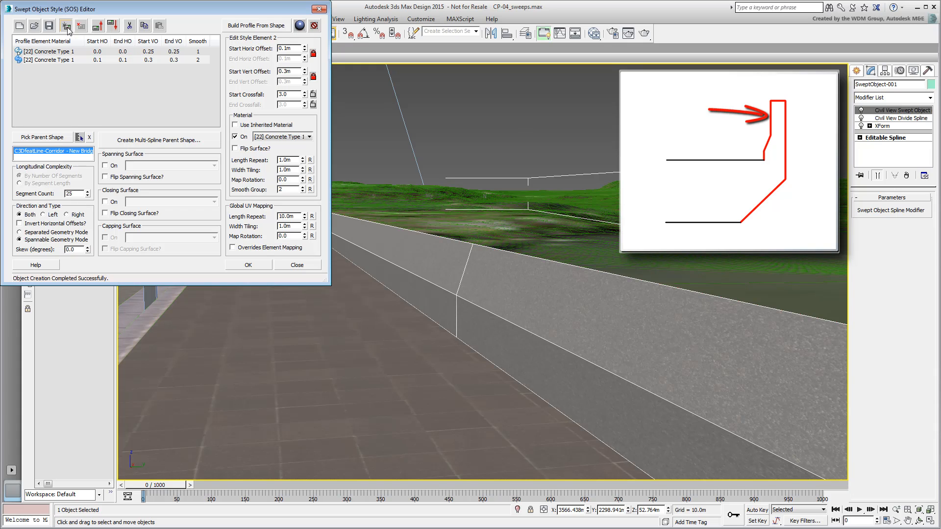
right_click(305, 49)
click(295, 72)
double_click(294, 72)
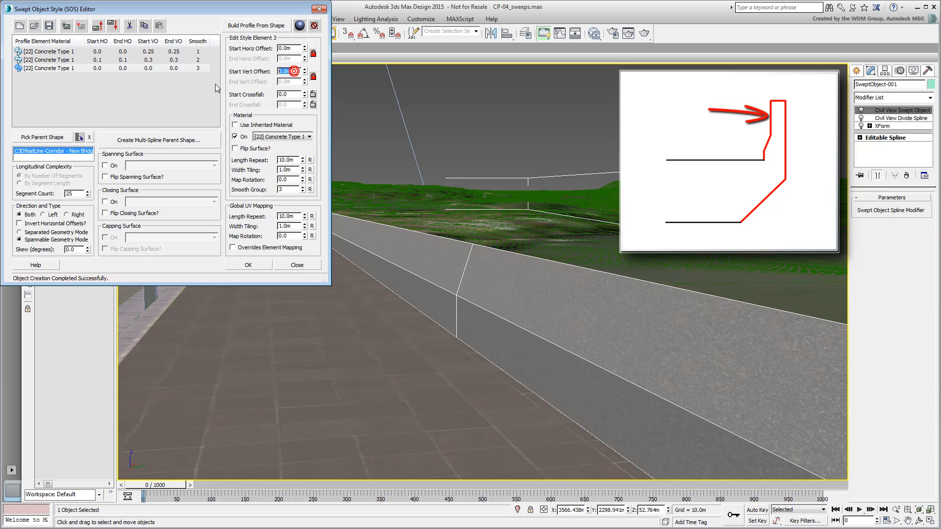
text(0.5)
key(Return)
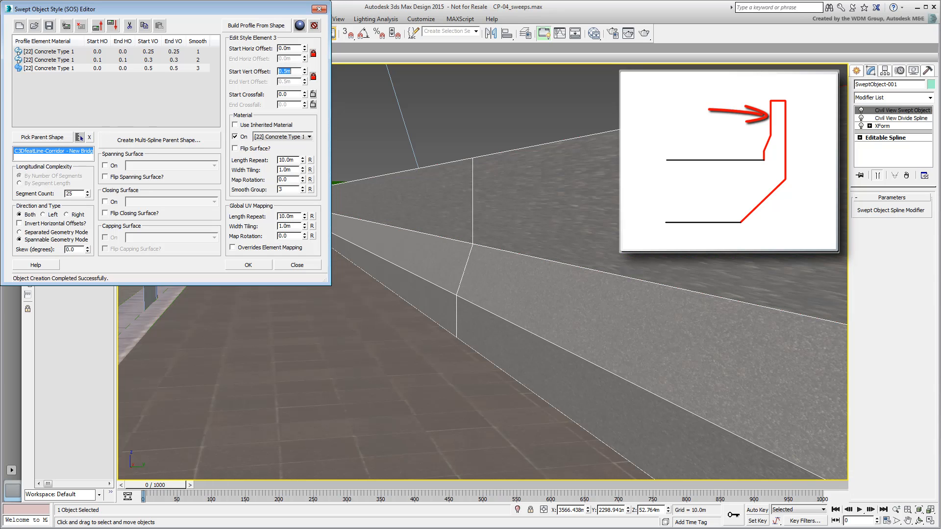
middle_drag(498, 225, 505, 274)
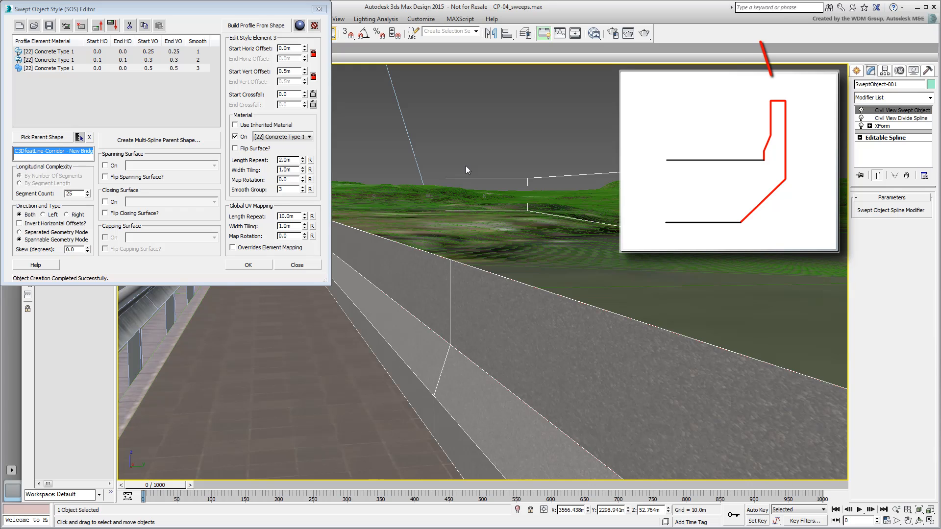
Add a fourth profile element with a start horizontal offset of 0.4 m and a material Length Repeat of 1 m.
click(61, 26)
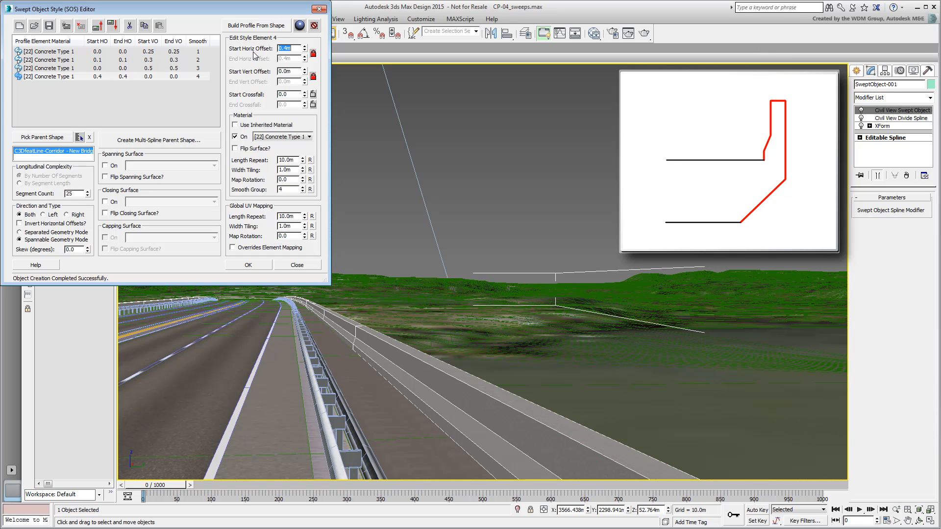
alt+middle_drag(371, 402, 371, 402)
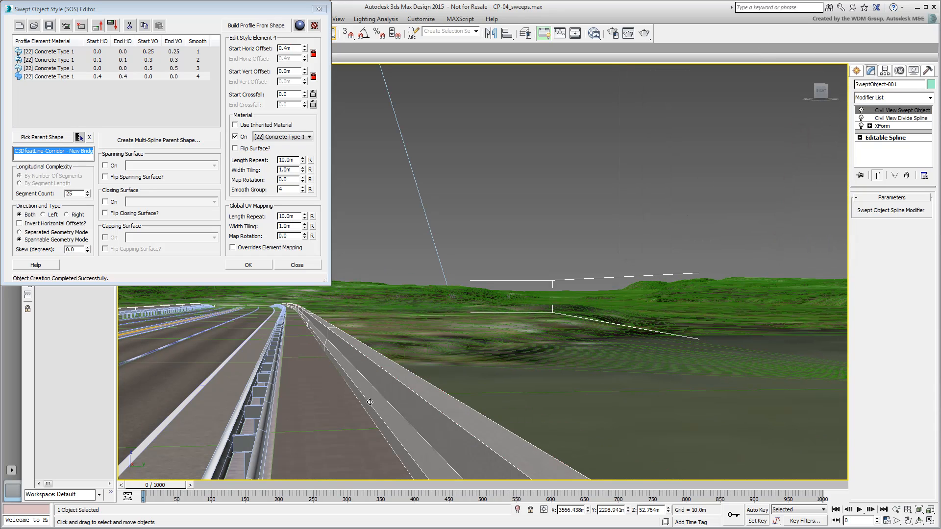
double_click(296, 159)
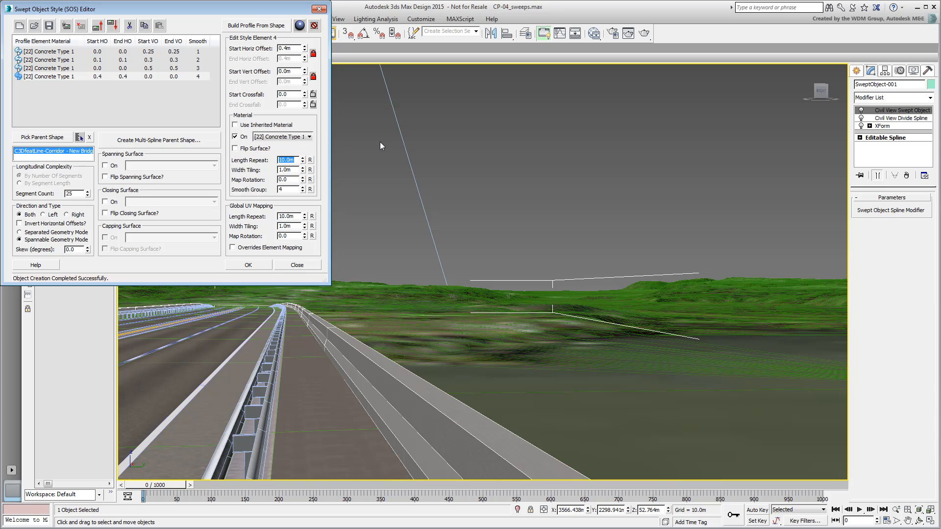
text(1)
key(Return)
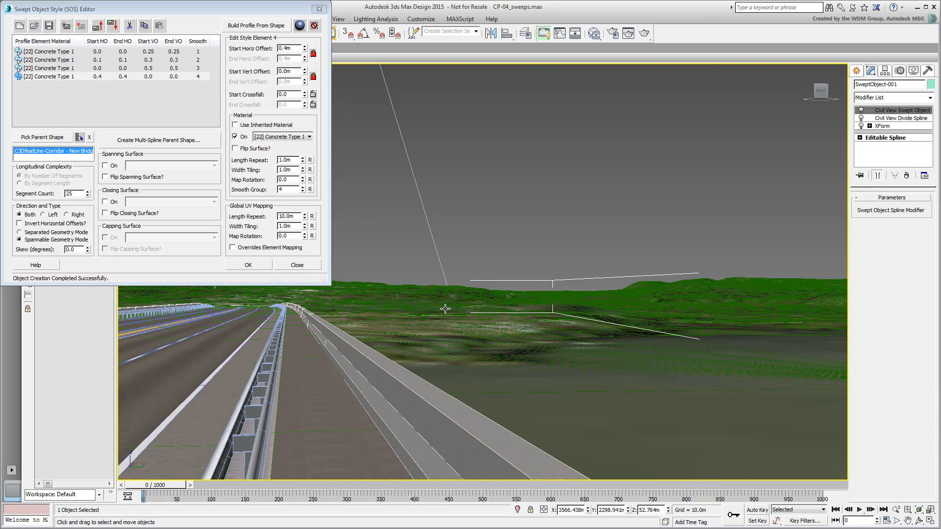
Add a fifth profile element with a start horizontal offset of 0 m and a start vertical offset of -1.5 m.
scroll(544, 392, up, 6)
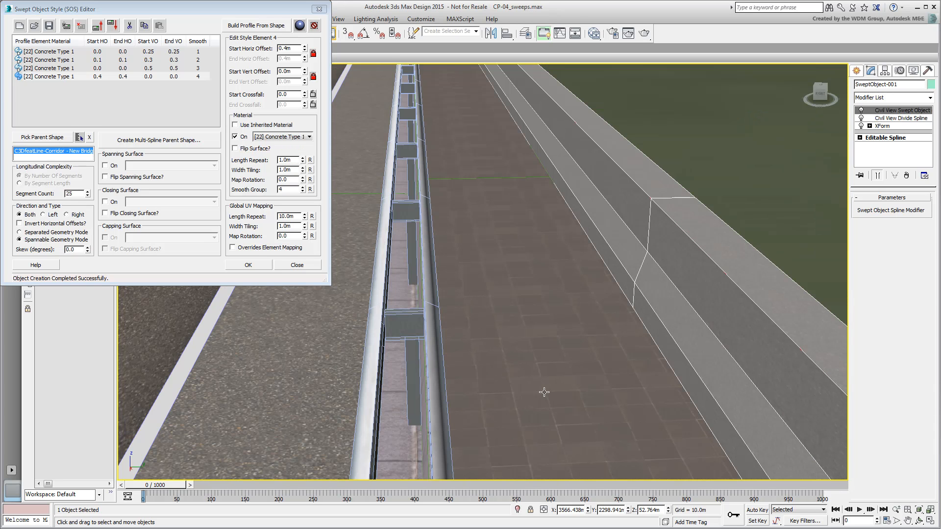
mouse_move(544, 392)
alt+middle_down()
mouse_move(550, 378)
mouse_move(441, 374)
mouse_move(470, 378)
mouse_move(514, 357)
mouse_move(469, 349)
alt+middle_up()
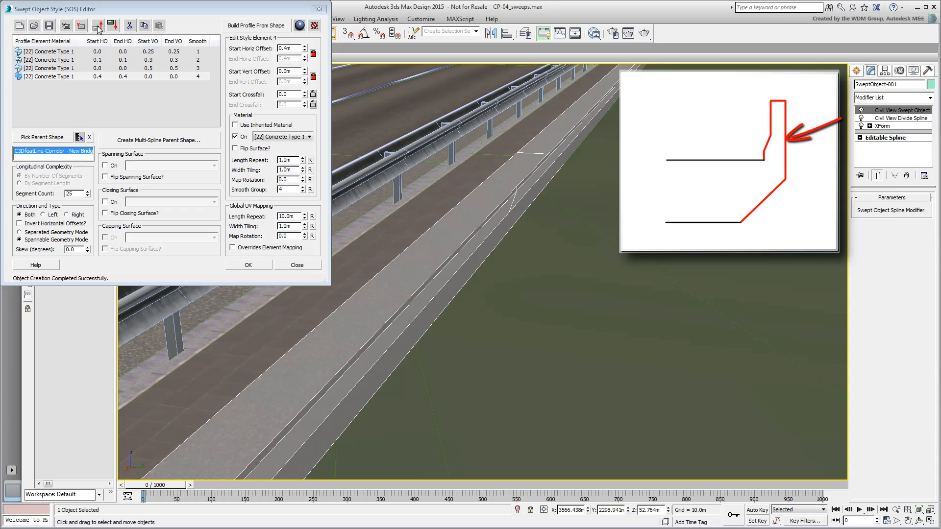
click(66, 26)
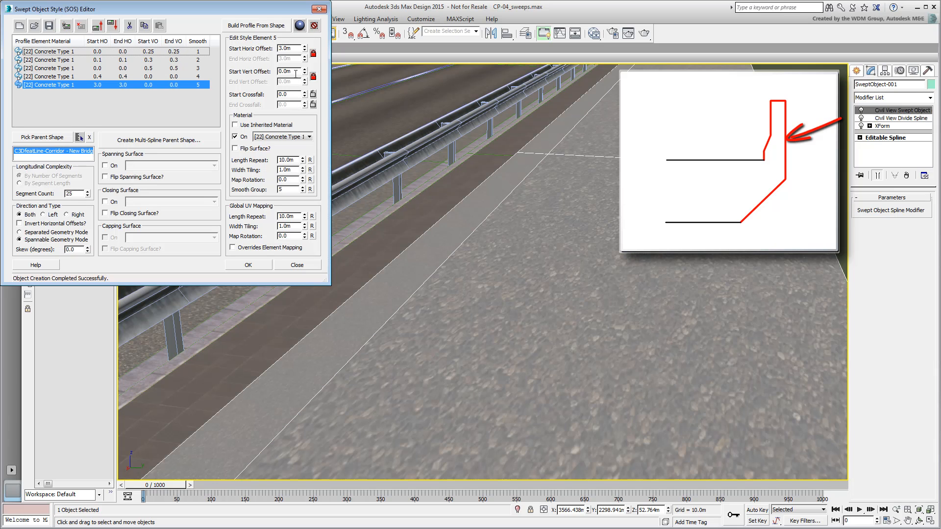
right_click(304, 48)
click(296, 70)
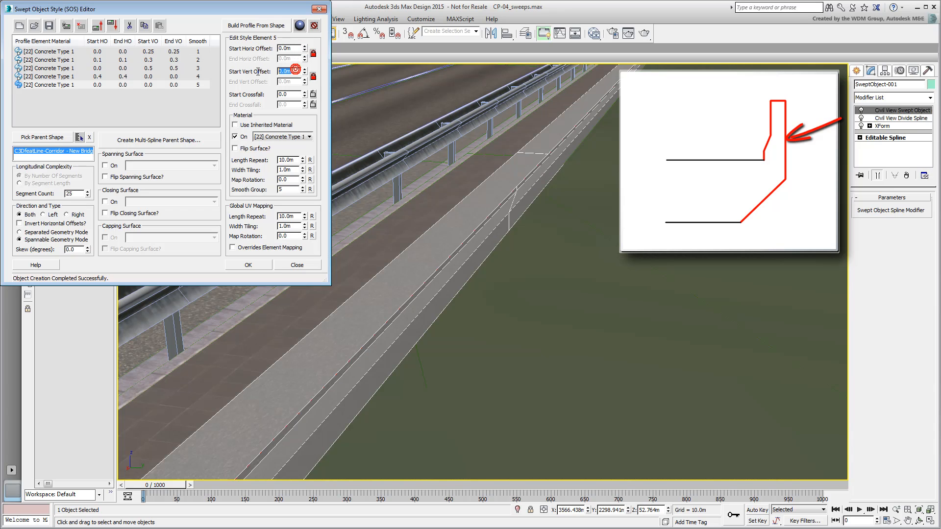
text(-1.5)
key(Return)
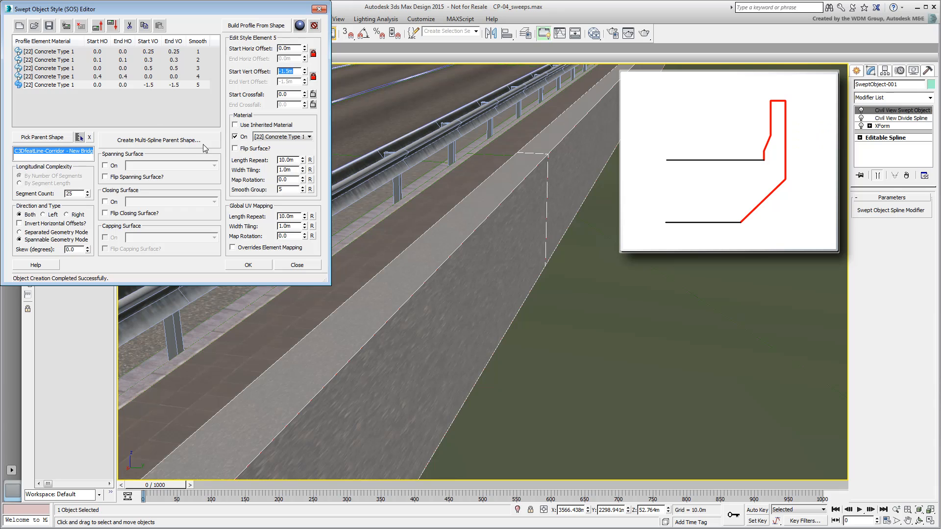
Set the fifth profile element's material Length Repeat to 6 m.
drag(302, 160, 278, 159)
double_click(295, 160)
text(6)
key(Return)
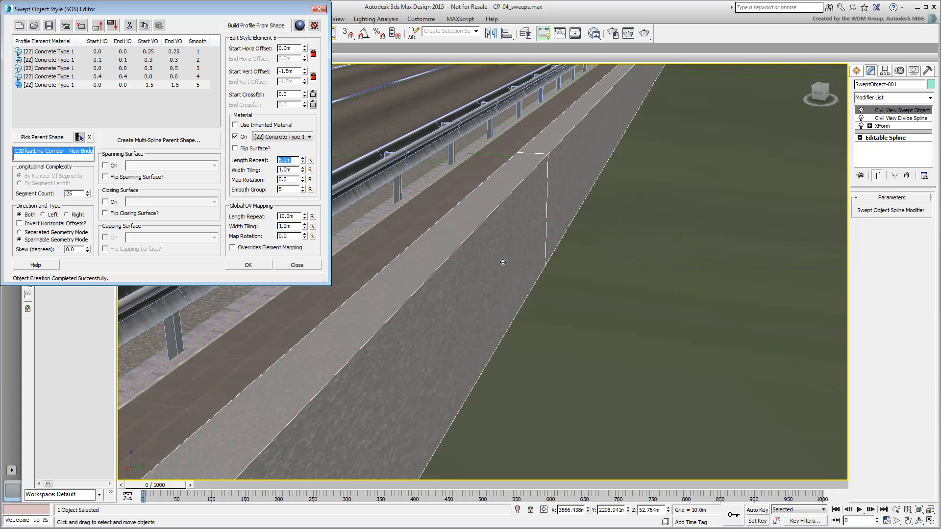
Switch the viewport to wireframe display and examine the parapet's cross-section segments.
alt+middle_drag(505, 262, 524, 260)
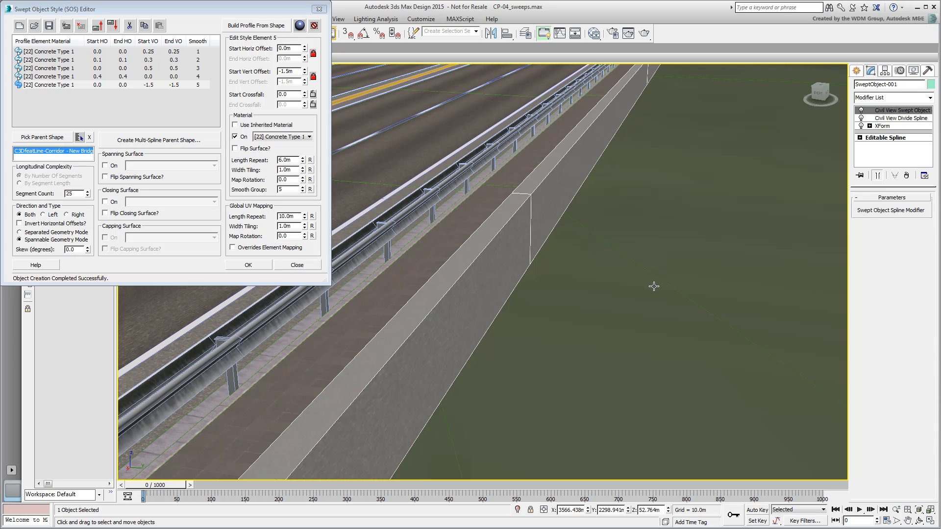
key(F3)
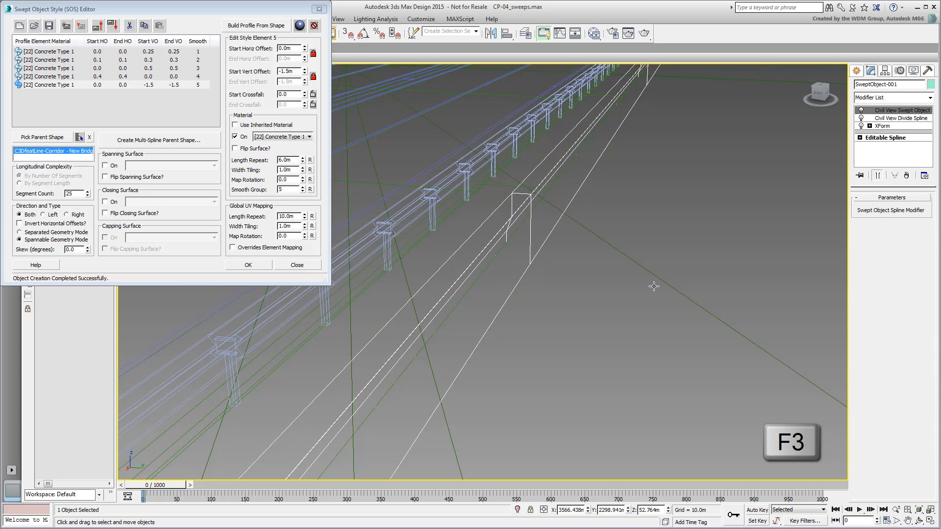
middle_drag(654, 286, 525, 284)
scroll(557, 298, up, 2)
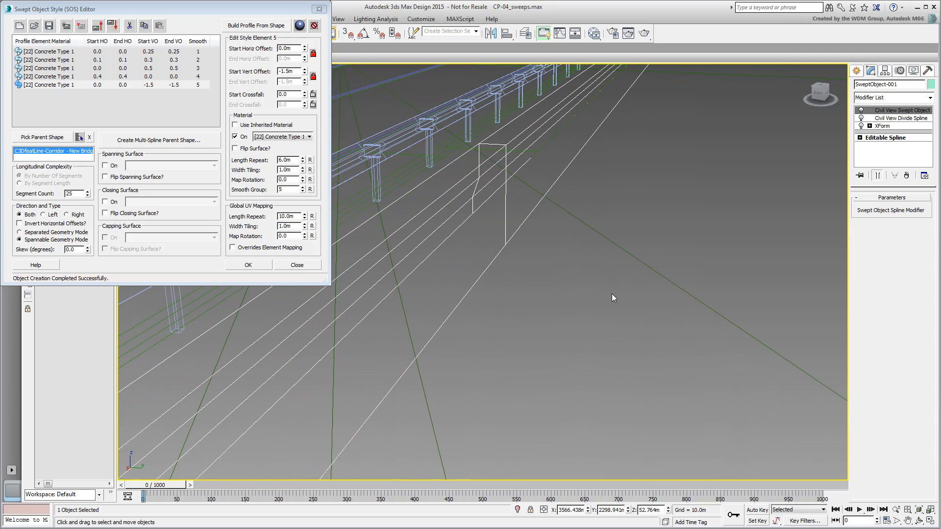
Add a sixth profile element with a start horizontal offset of -1 m and a start vertical offset of -1 m.
click(80, 26)
click(294, 48)
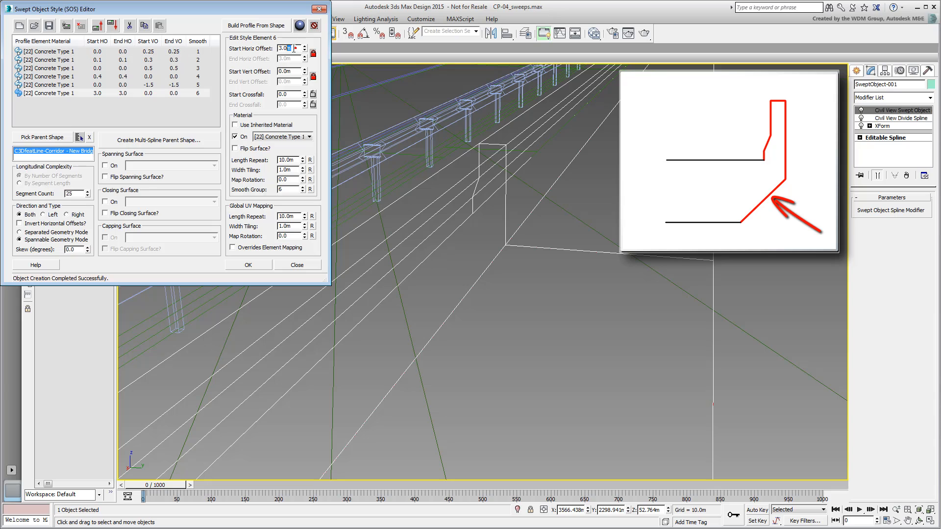
drag(294, 48, 242, 49)
text(-1)
key(Tab)
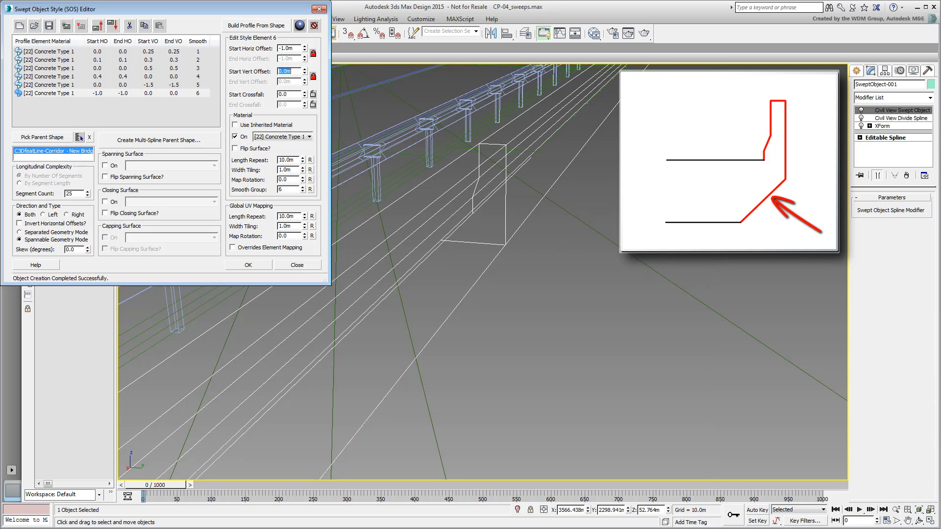
text(-1)
key(Return)
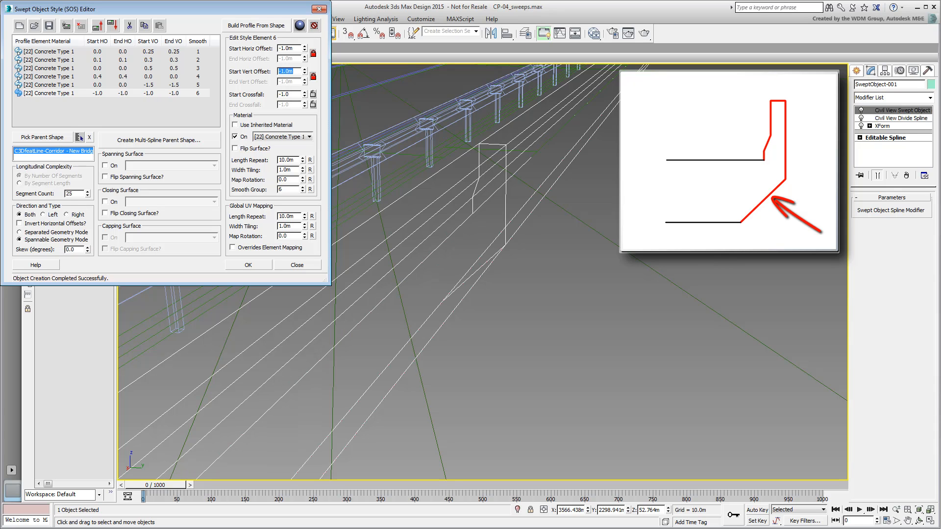
Set the sixth profile element's material Length Repeat to 6 m.
middle_drag(546, 260, 572, 284)
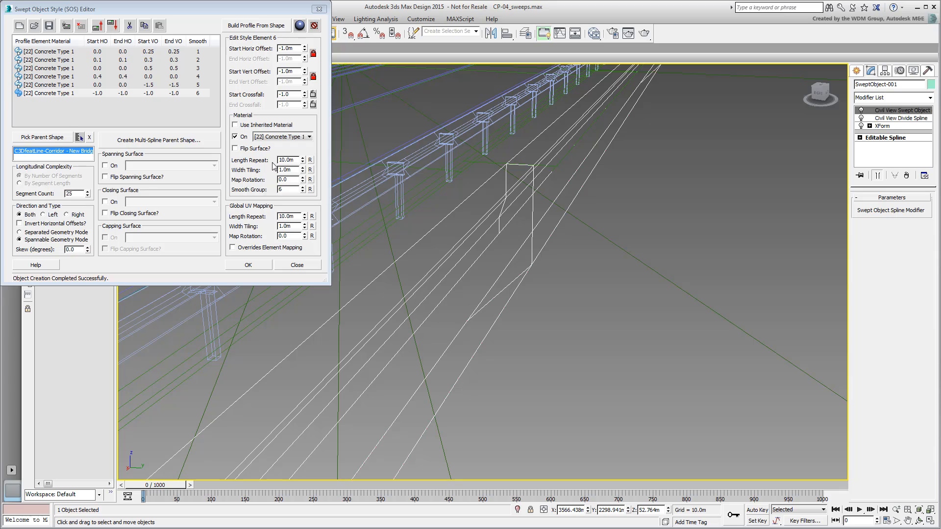
drag(295, 160, 270, 163)
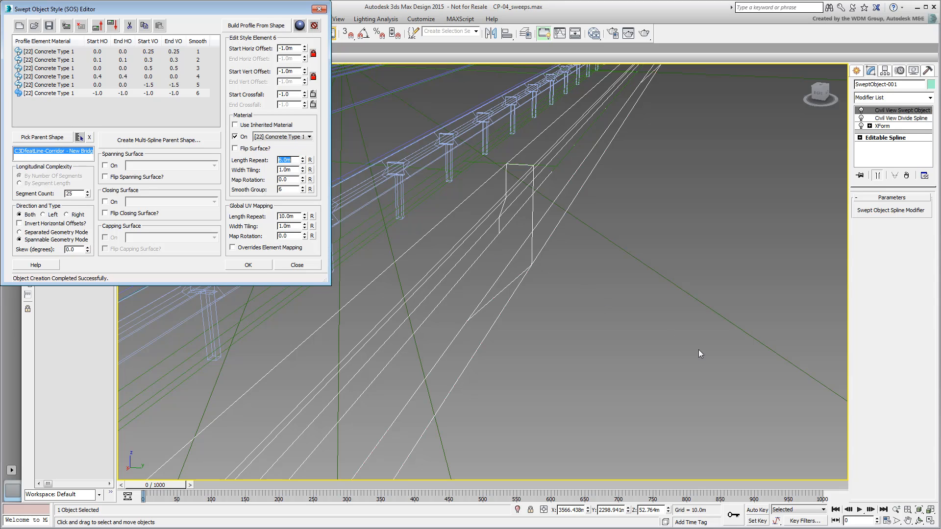
Enable the spanning surface with [18] Asphalt Type 1 and the closing surface with [22] Concrete Type 1 between the two parapets.
middle_drag(621, 310, 626, 310)
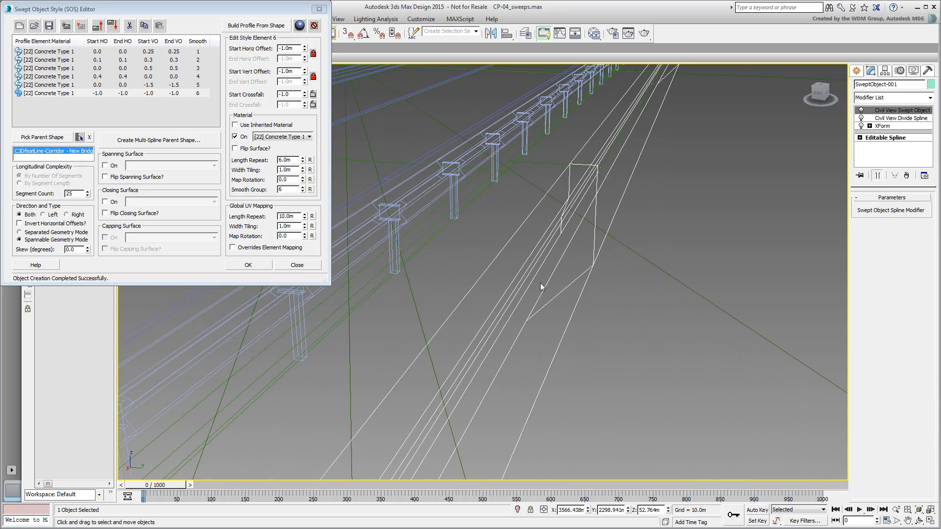
scroll(539, 286, down, 4)
middle_drag(540, 287, 714, 313)
scroll(714, 313, down, 3)
middle_drag(558, 265, 604, 307)
scroll(624, 286, up, 3)
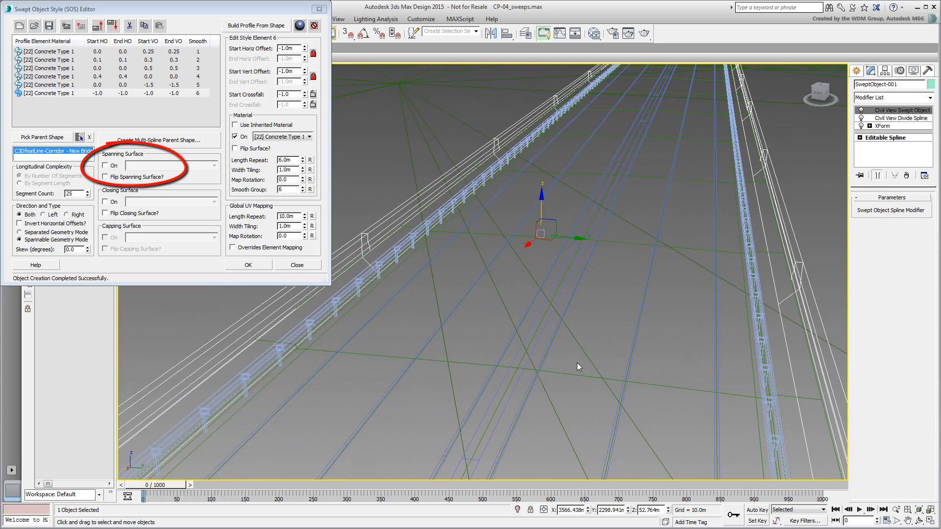
click(106, 166)
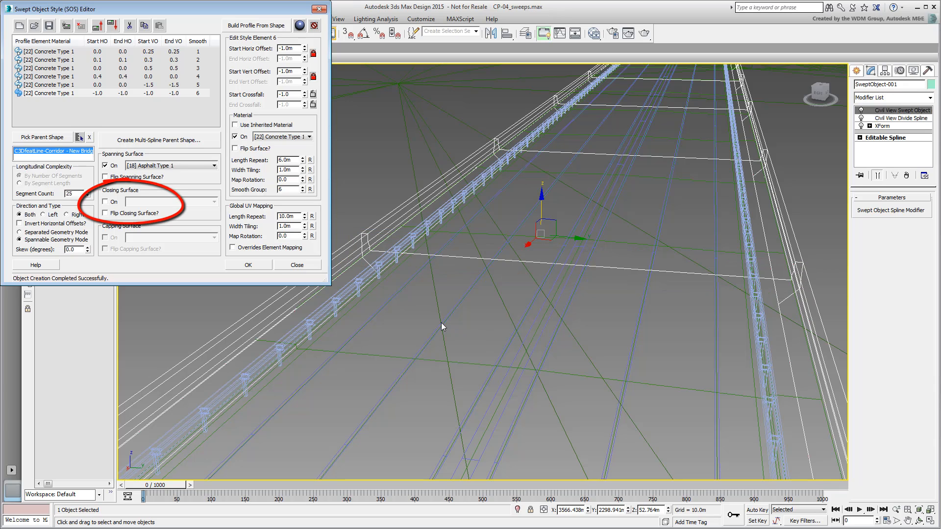
click(105, 201)
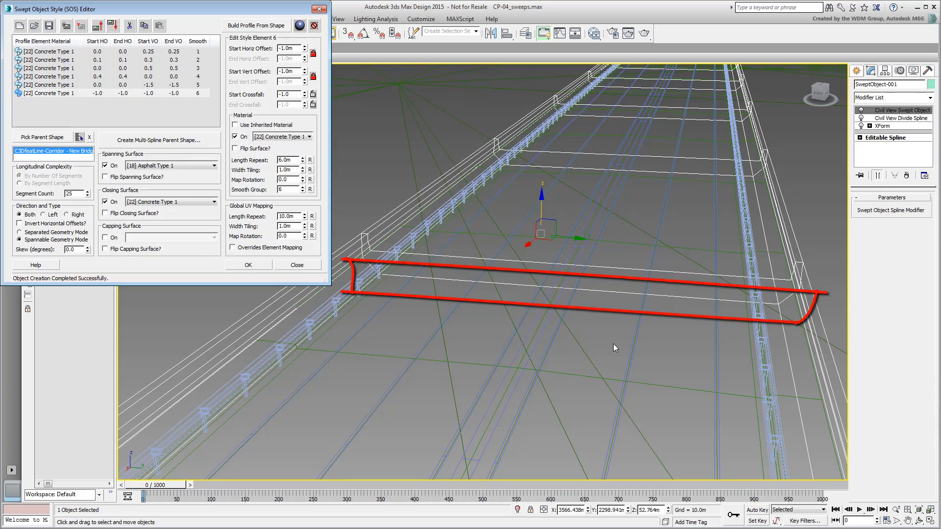
Switch the closing surface and the spanning surface off and on again in turn to compare their outlines across the bridge.
mouse_move(602, 342)
alt+middle_down()
mouse_move(581, 339)
mouse_move(596, 346)
alt+middle_up()
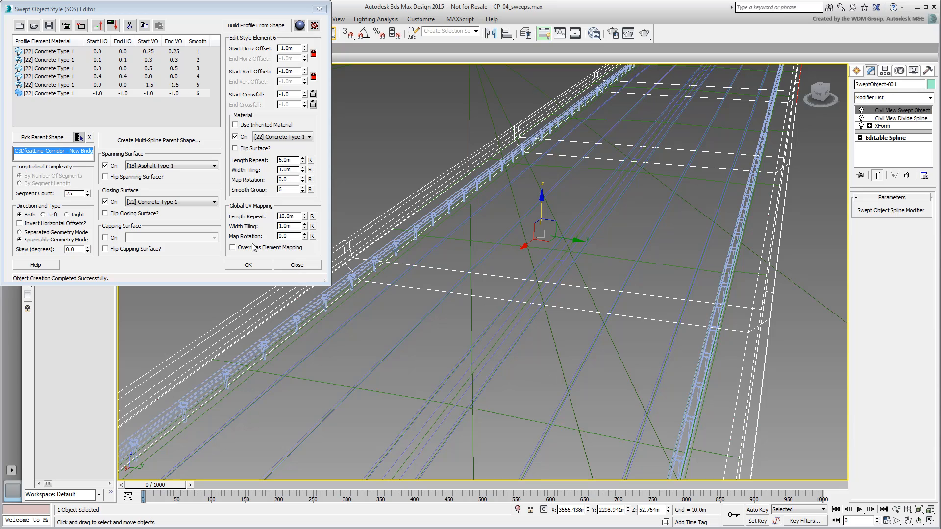
click(108, 204)
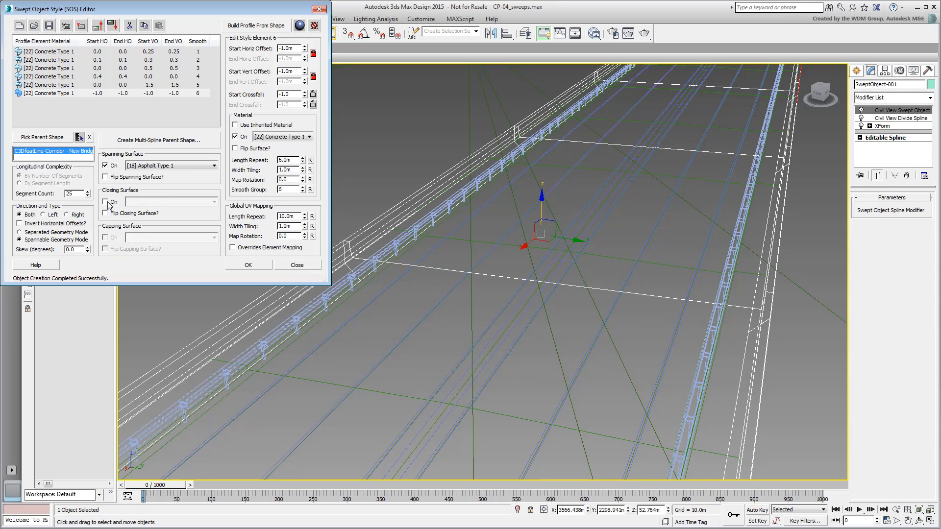
click(106, 202)
click(106, 165)
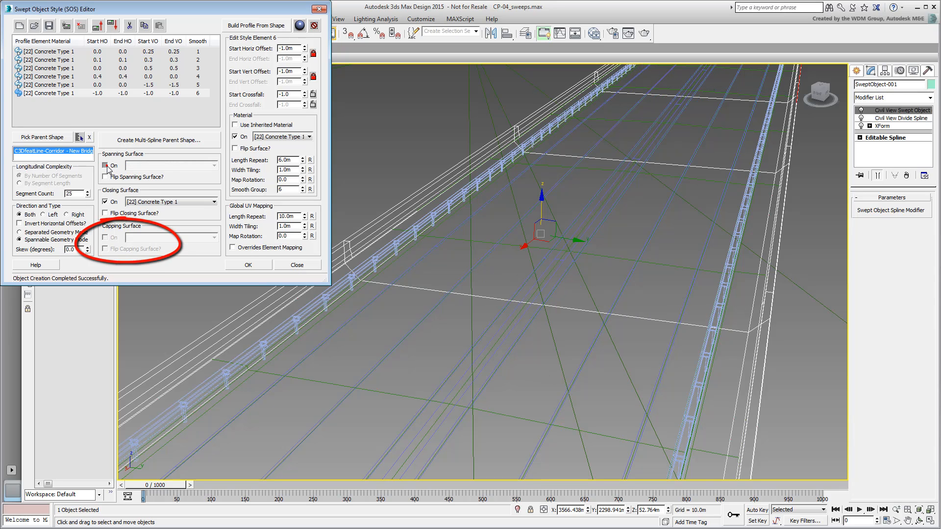
click(106, 166)
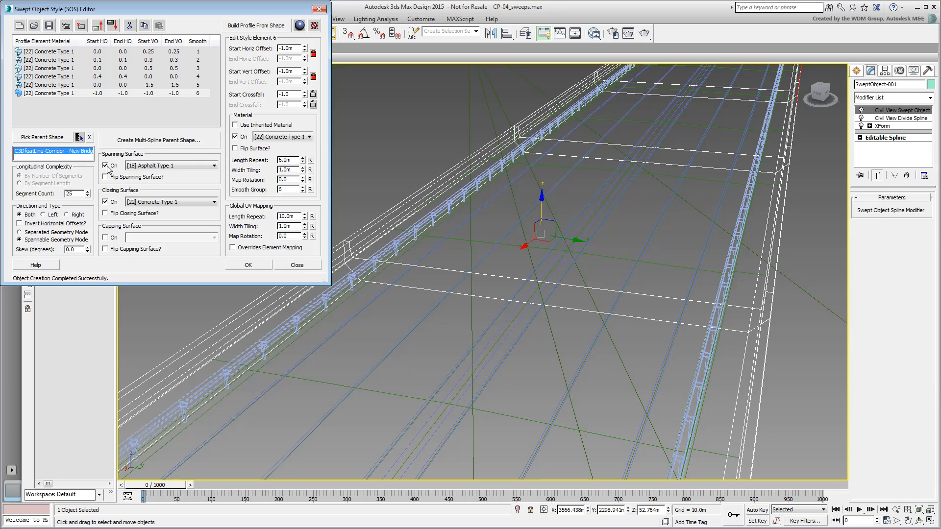
Enable the capping surface with [22] Concrete Type 1 and return the viewport to shaded display.
click(106, 238)
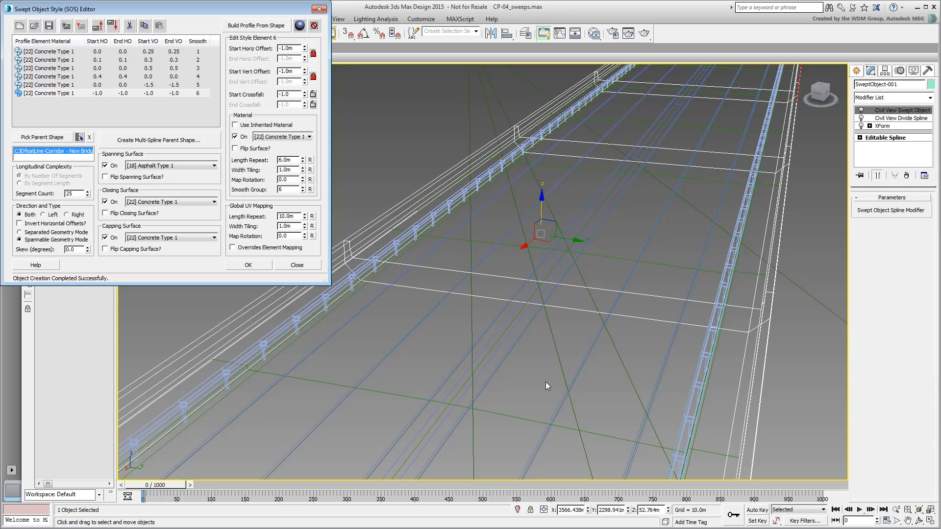
key(F3)
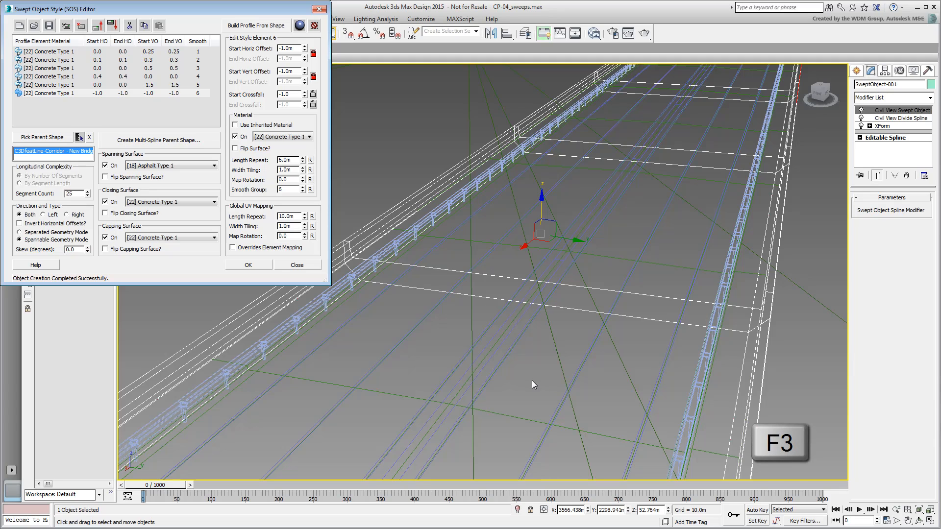
mouse_move(531, 381)
middle_down()
mouse_move(532, 393)
mouse_move(558, 378)
mouse_move(598, 321)
mouse_move(590, 340)
mouse_move(586, 332)
middle_up()
key(F3)
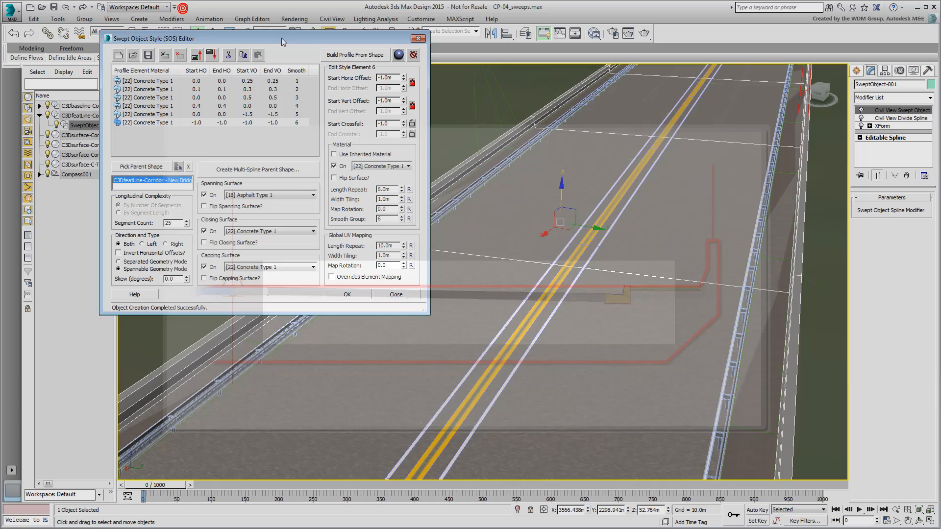
Lower the bridge's parent feature line by 0.25 m using a relative Z offset of -0.25.
mouse_move(281, 37)
mouse_down()
mouse_move(311, 34)
mouse_move(265, 62)
mouse_move(174, 198)
mouse_move(185, 201)
mouse_up()
click(79, 116)
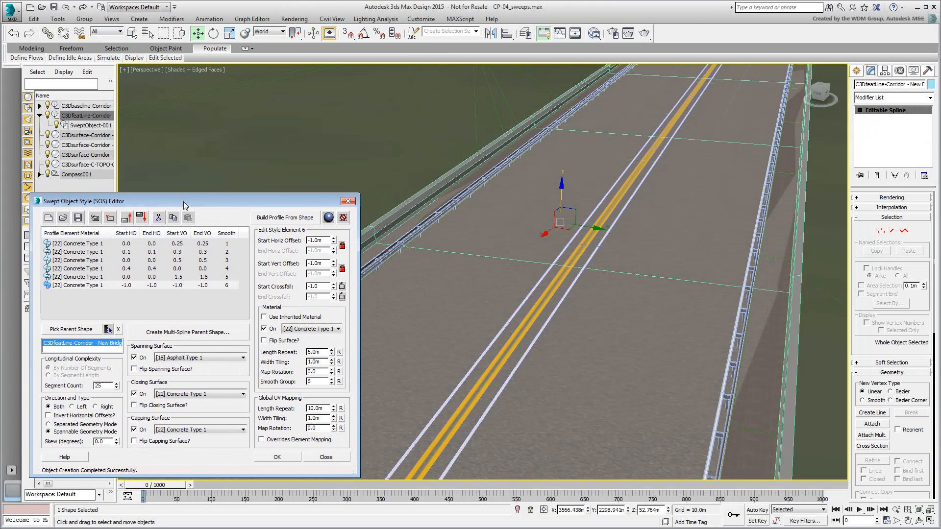
click(544, 510)
double_click(656, 508)
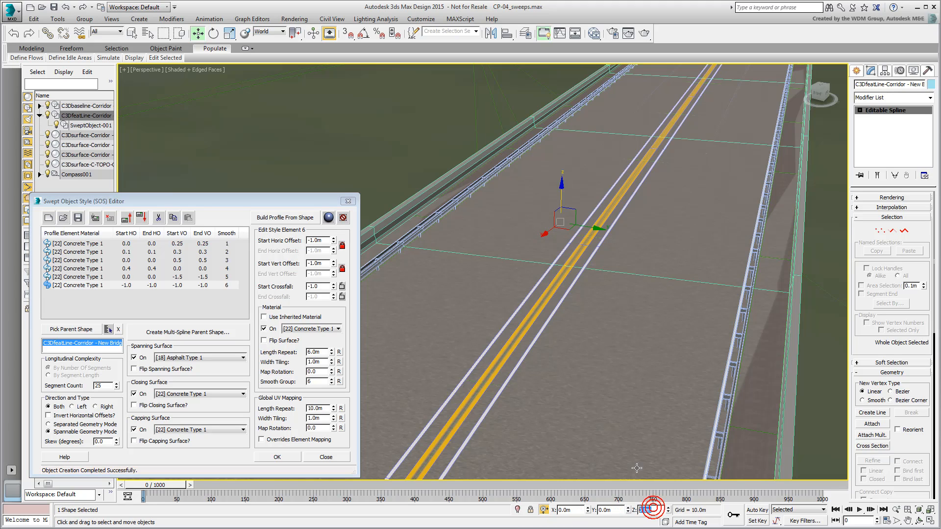
text(-.25)
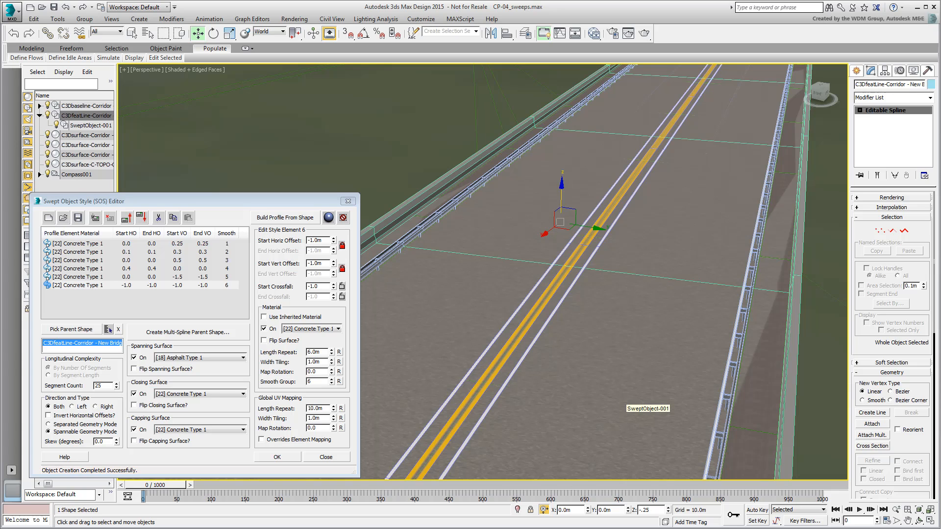
key(Return)
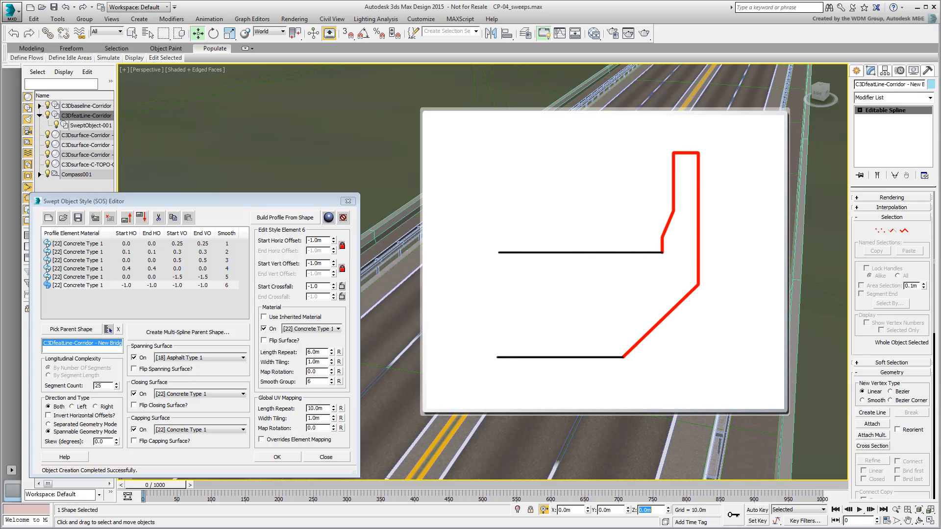
Set the fourth profile element's Start Horiz Offset to 0.2 m to narrow the top of the parapet.
alt+middle_drag(632, 387, 677, 304)
alt+middle_drag(674, 306, 625, 312)
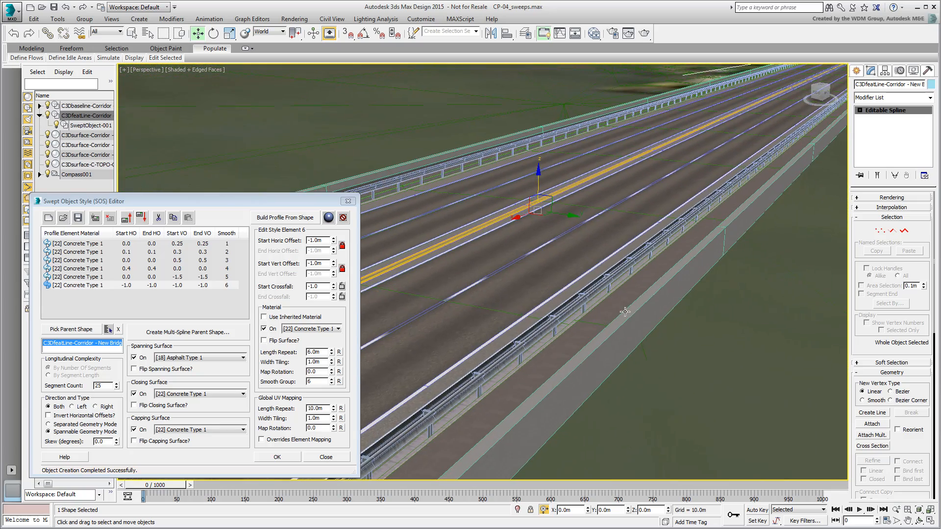
alt+middle_drag(623, 274, 524, 289)
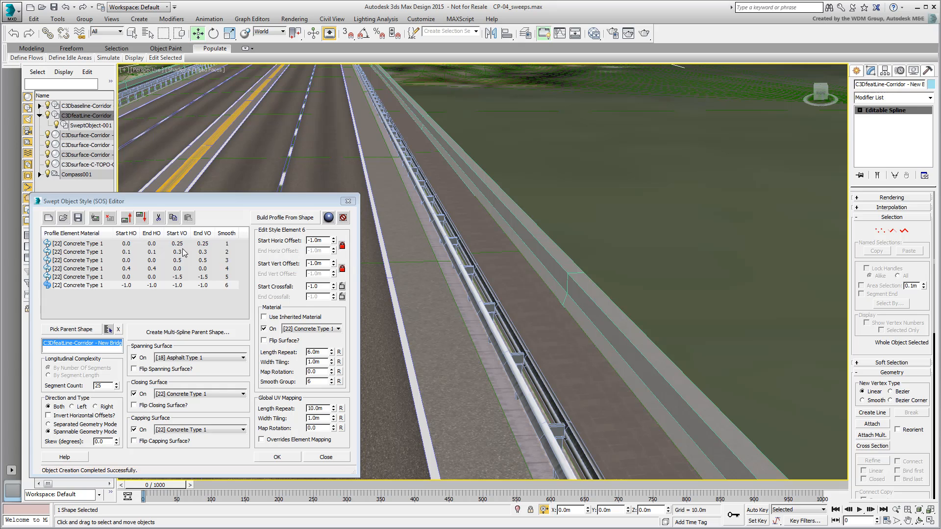
click(77, 269)
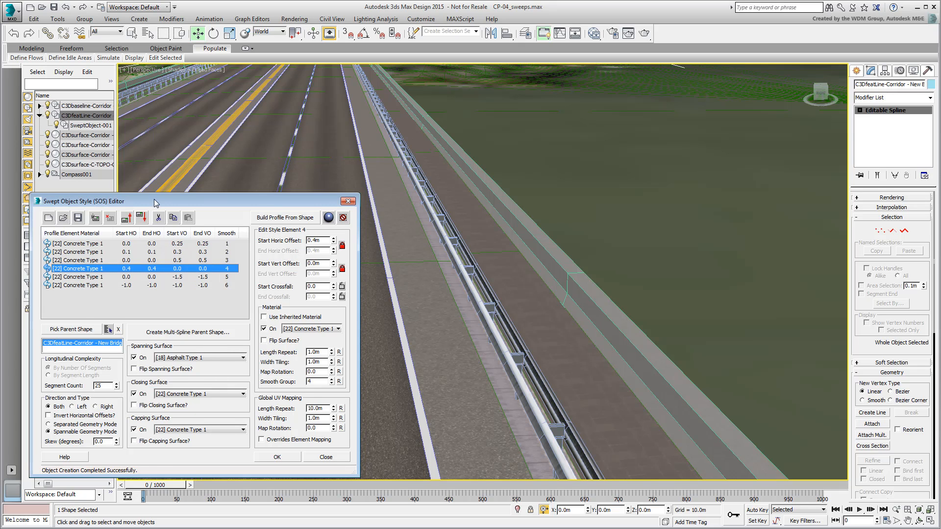
drag(156, 203, 127, 11)
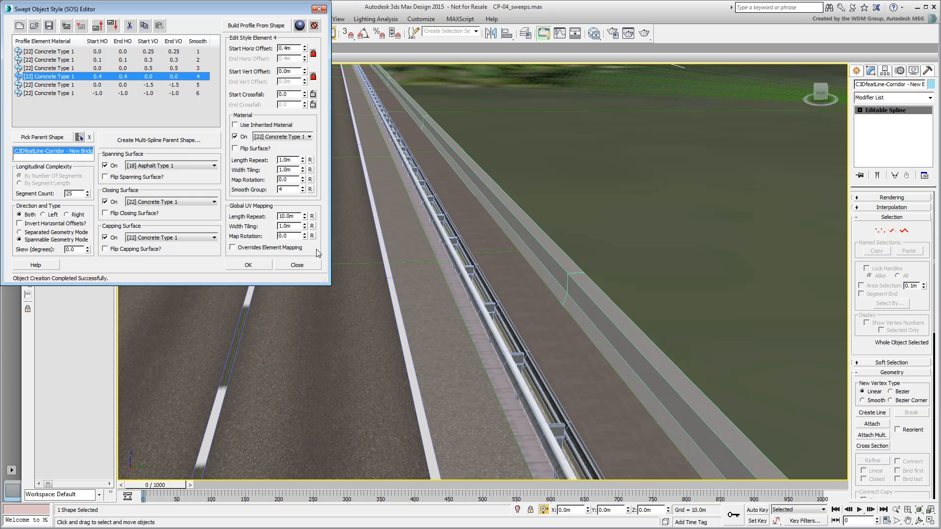
double_click(290, 49)
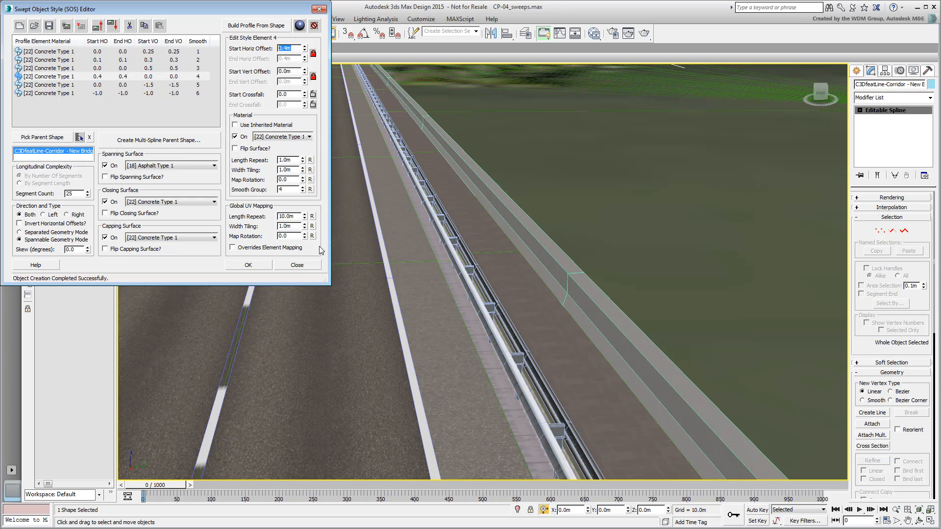
text(0.2)
key(Return)
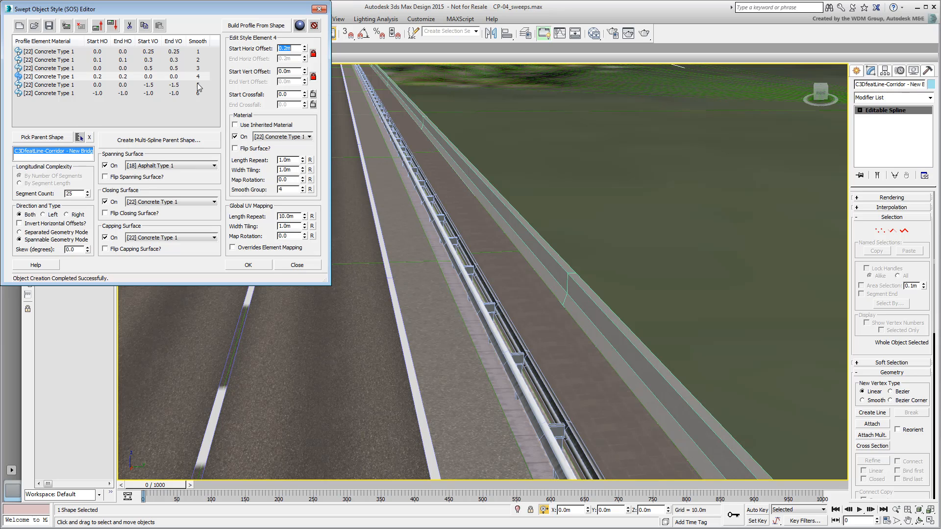
Duplicate the fourth profile element and insert between the copies a new element with 0 m horizontal and 1.2 m vertical offset.
click(144, 26)
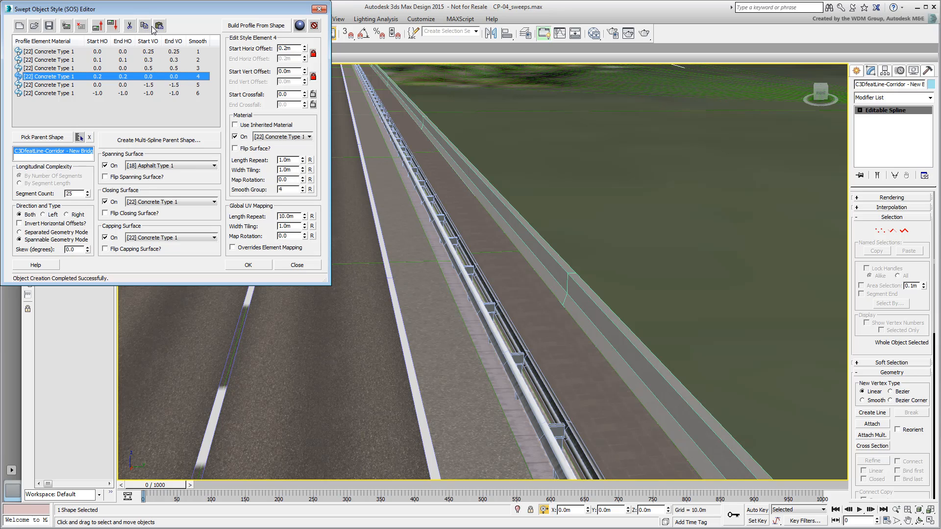
click(158, 26)
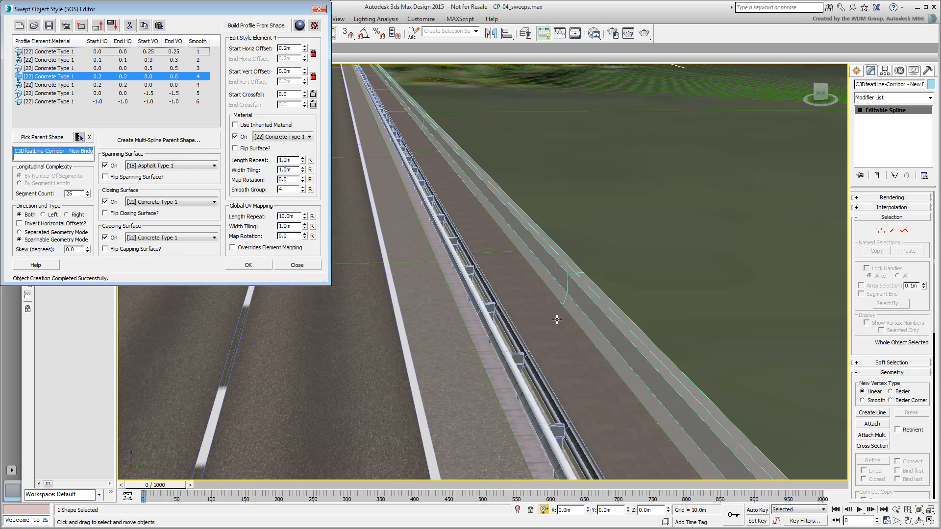
click(58, 78)
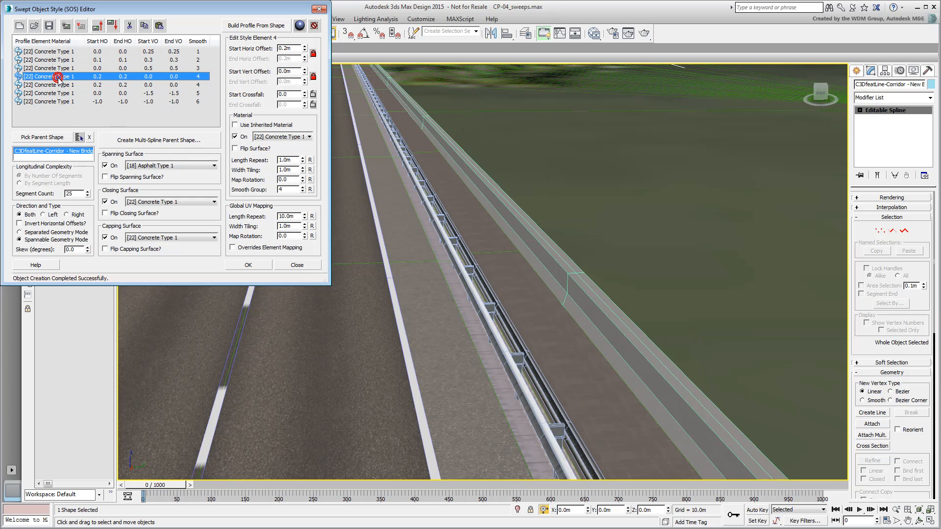
click(66, 26)
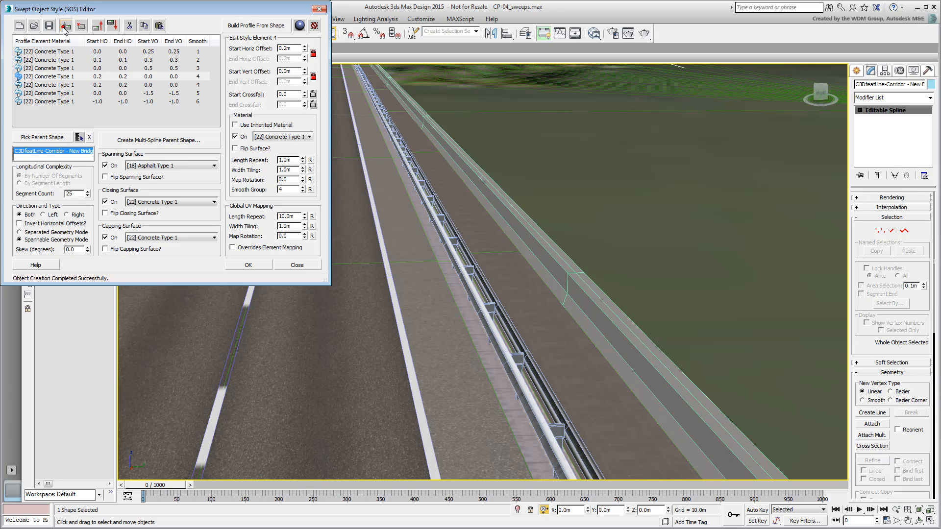
right_click(304, 49)
drag(294, 72, 273, 75)
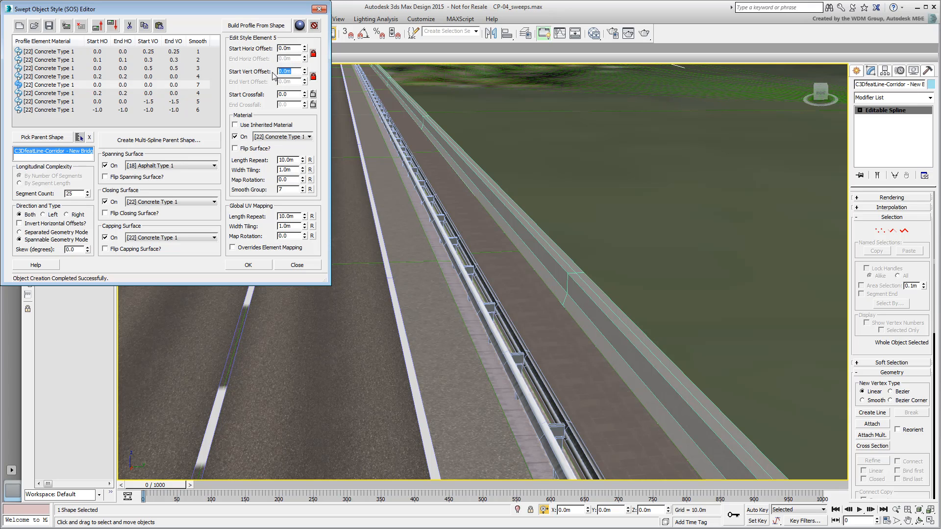
text(1.2)
key(Return)
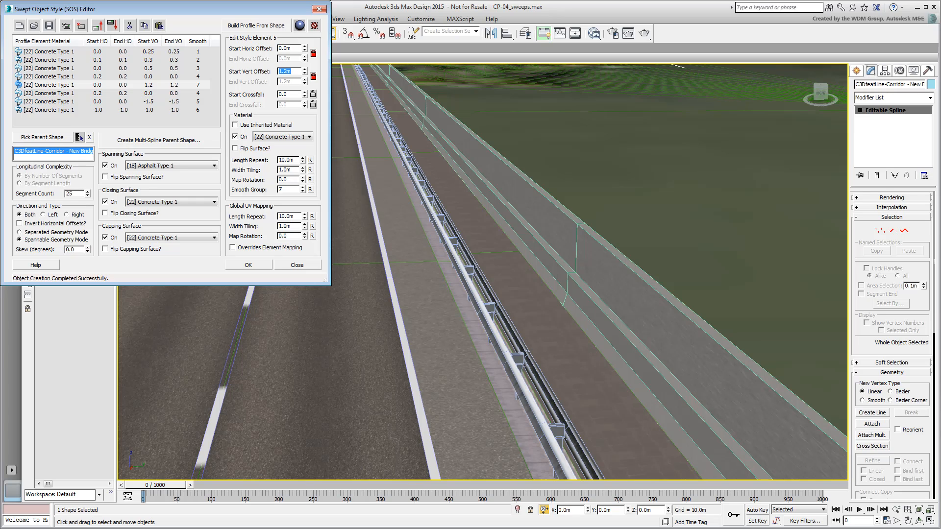
Assign [30] Railing Type 2 to the new fifth profile element and duplicate that element.
click(309, 137)
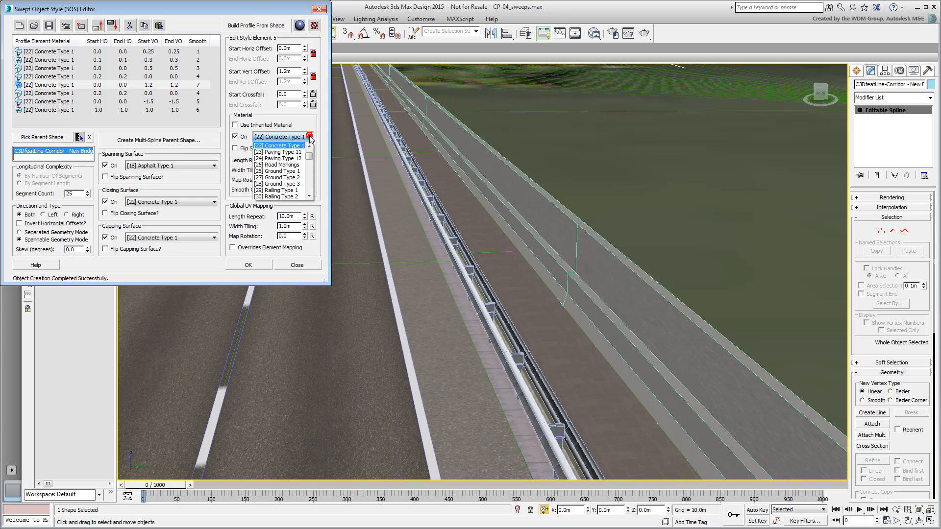
click(288, 197)
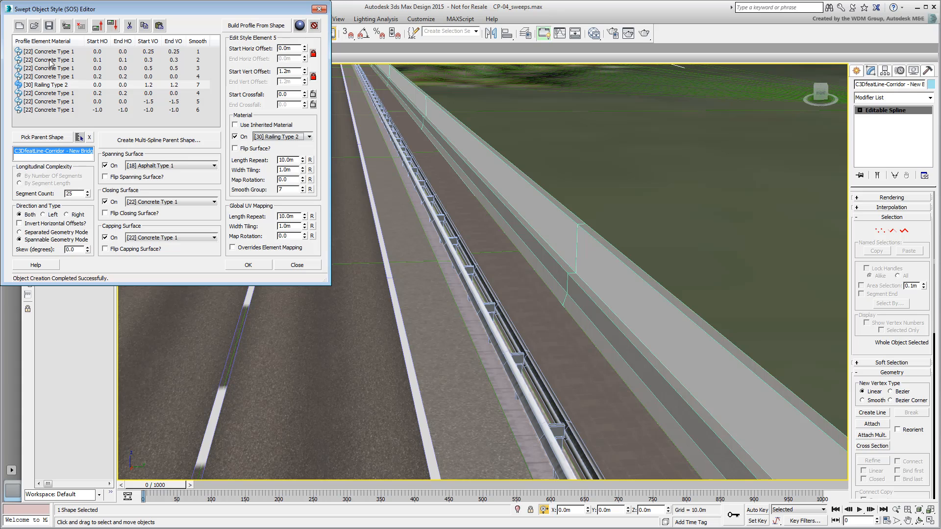
click(46, 85)
click(144, 25)
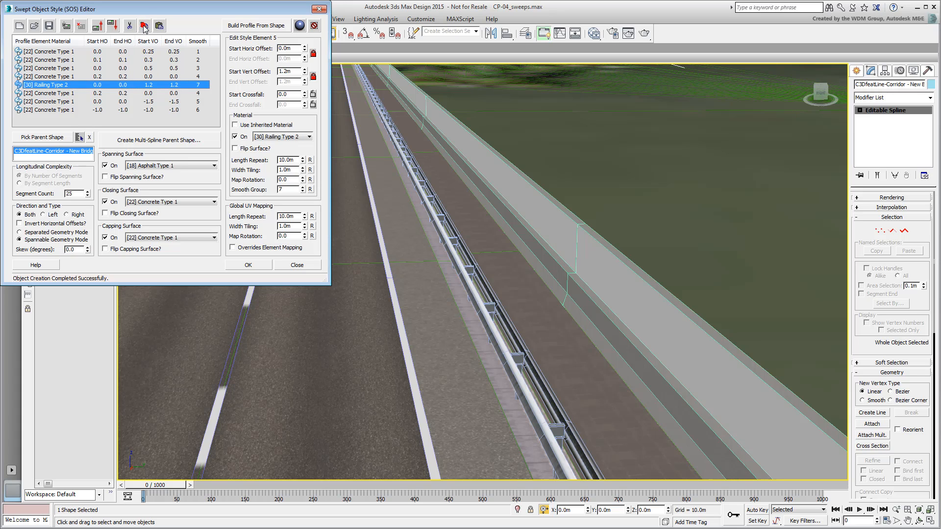
click(159, 26)
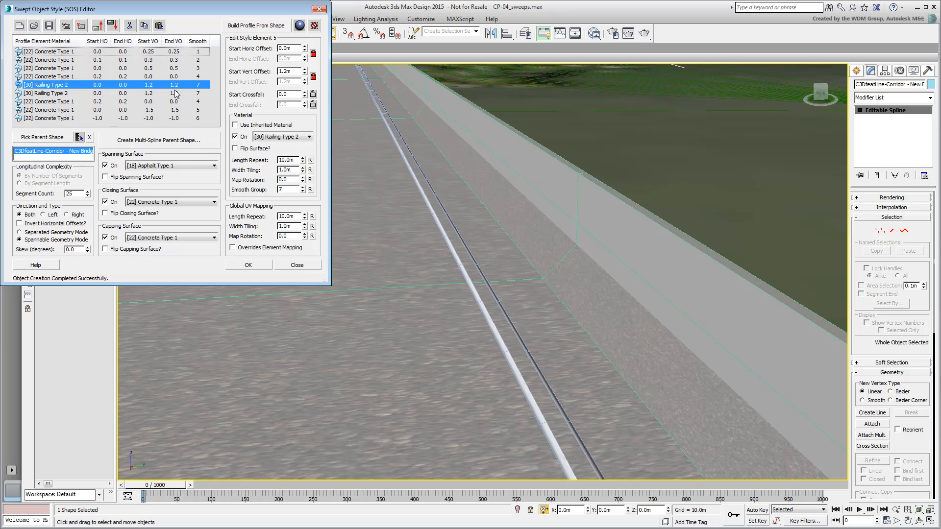
Set the duplicated railing element's Start Vert Offset to -1.2 m.
click(279, 71)
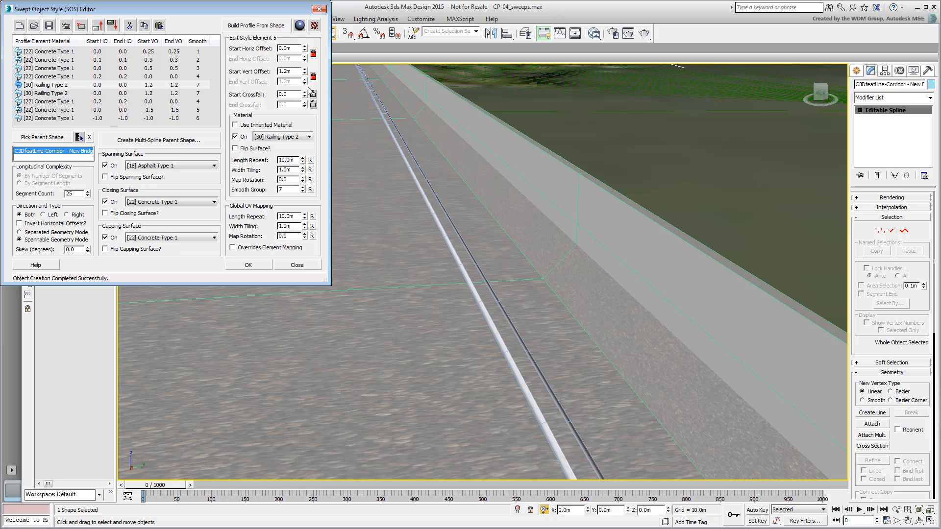
click(24, 94)
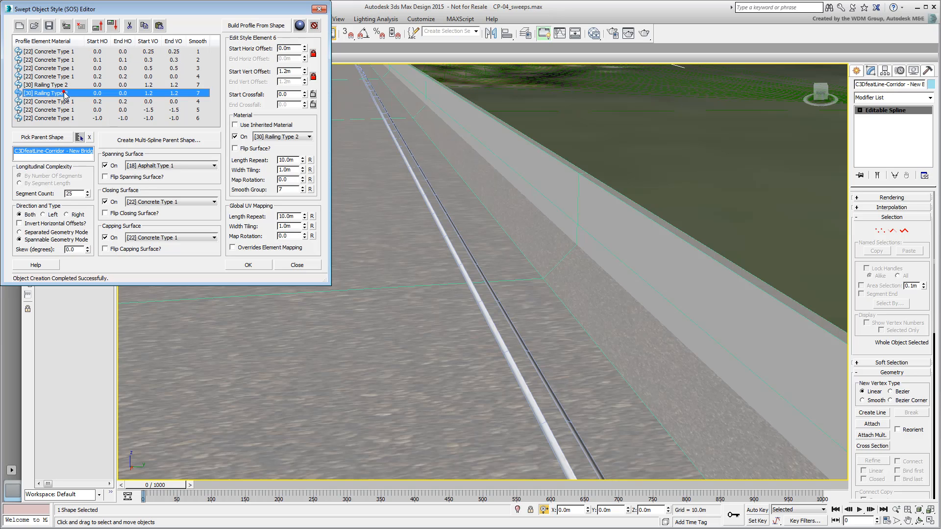
click(283, 71)
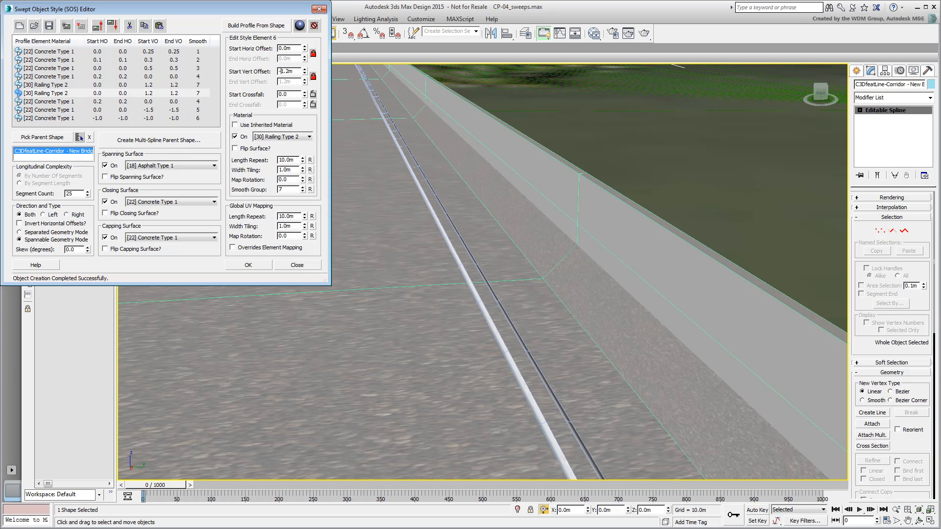
text(-)
key(Return)
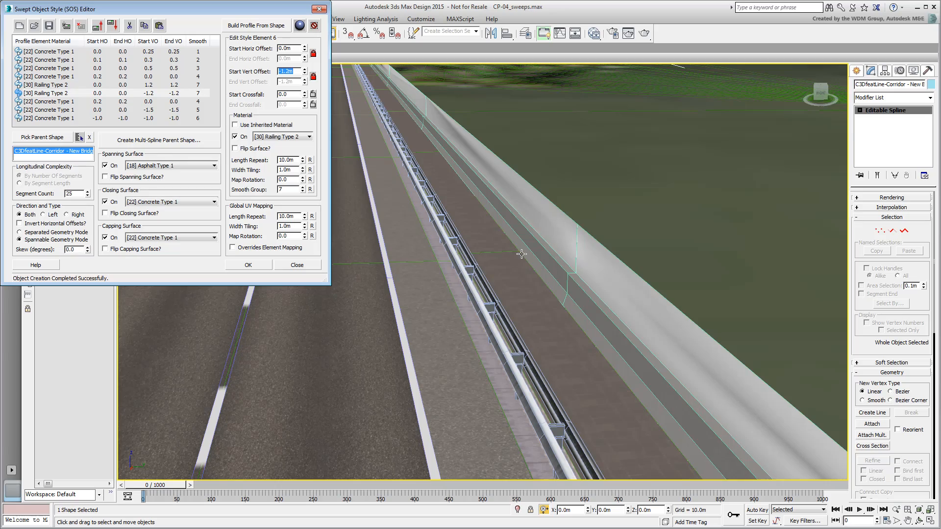
Set the smooth group of the second railing element to 6 so the two railing faces are smoothed separately.
mouse_move(522, 253)
alt+middle_down()
mouse_move(533, 253)
mouse_move(524, 257)
alt+middle_up()
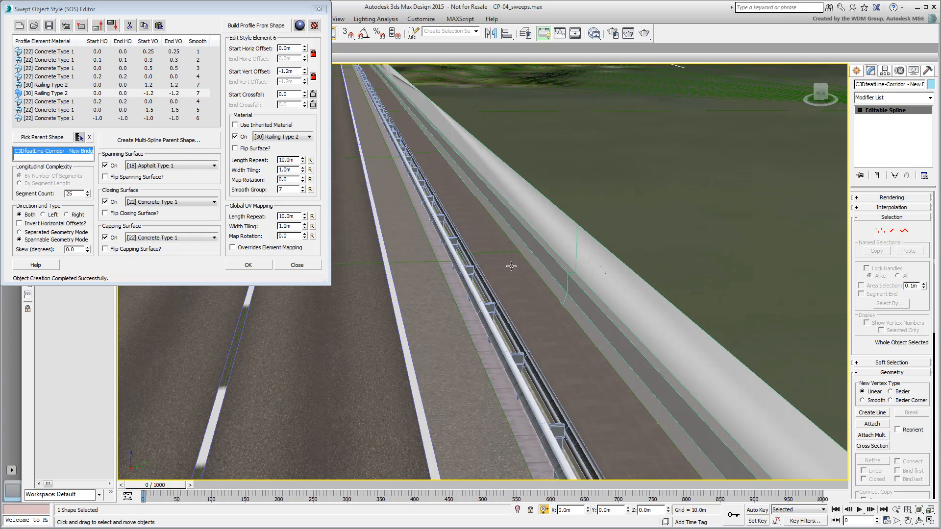
alt+middle_drag(418, 284, 416, 285)
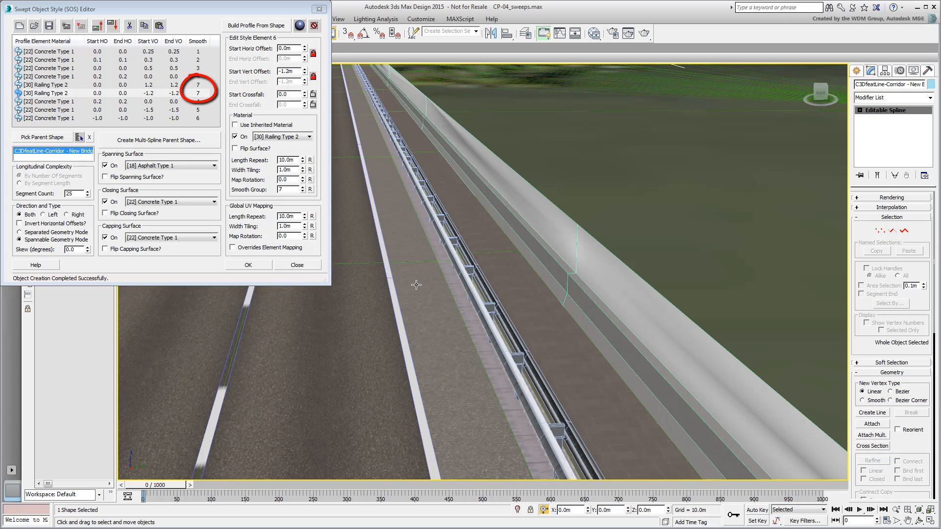
alt+middle_drag(417, 284, 451, 282)
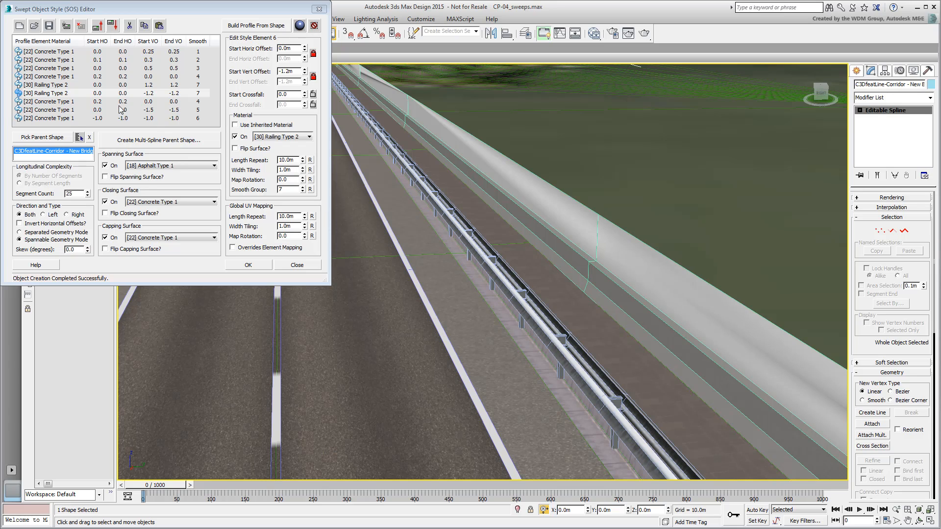
click(73, 94)
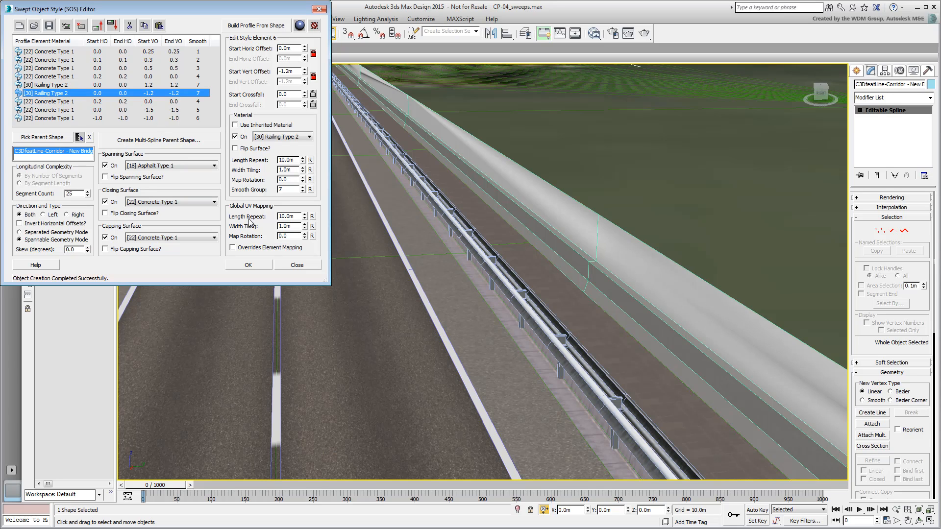
click(303, 192)
mouse_move(594, 310)
alt+middle_down()
mouse_move(610, 320)
mouse_move(559, 312)
mouse_move(593, 311)
alt+middle_up()
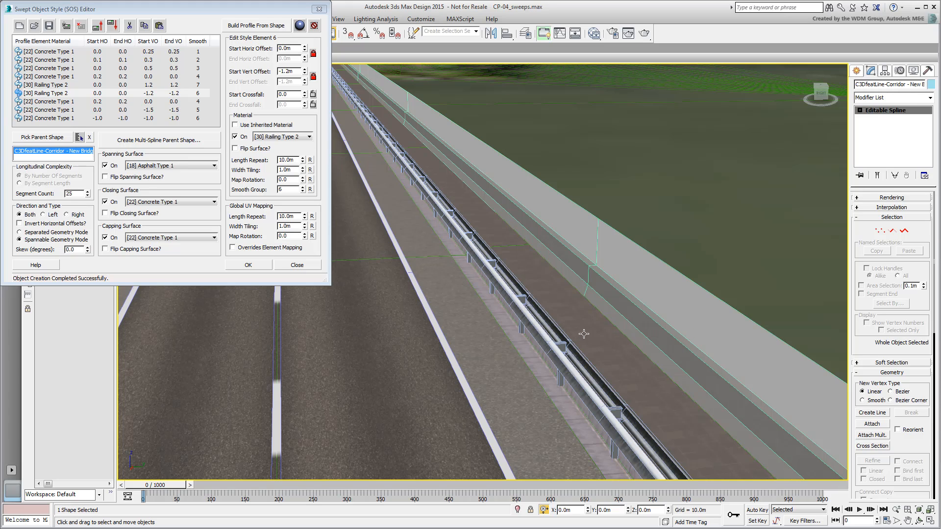
Open the Slate Material Editor and create a new view named Sweeps.
click(594, 33)
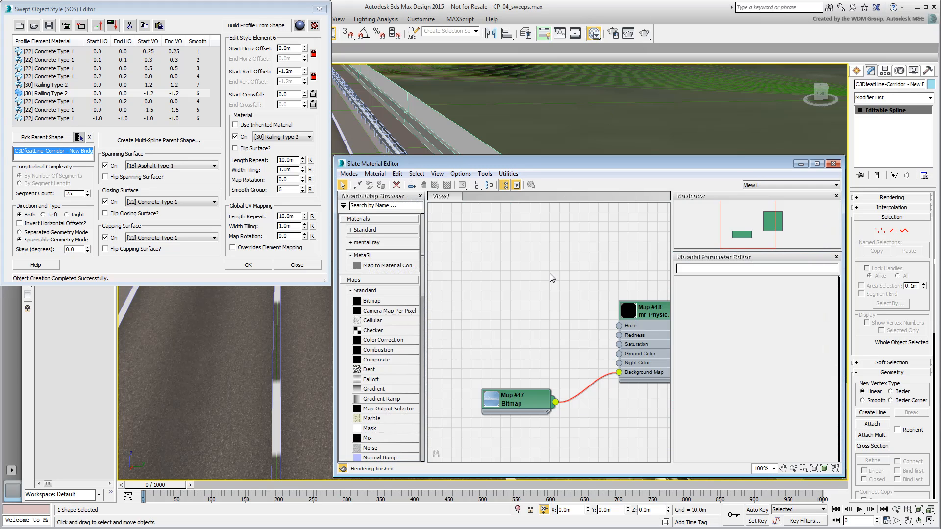
right_click(509, 197)
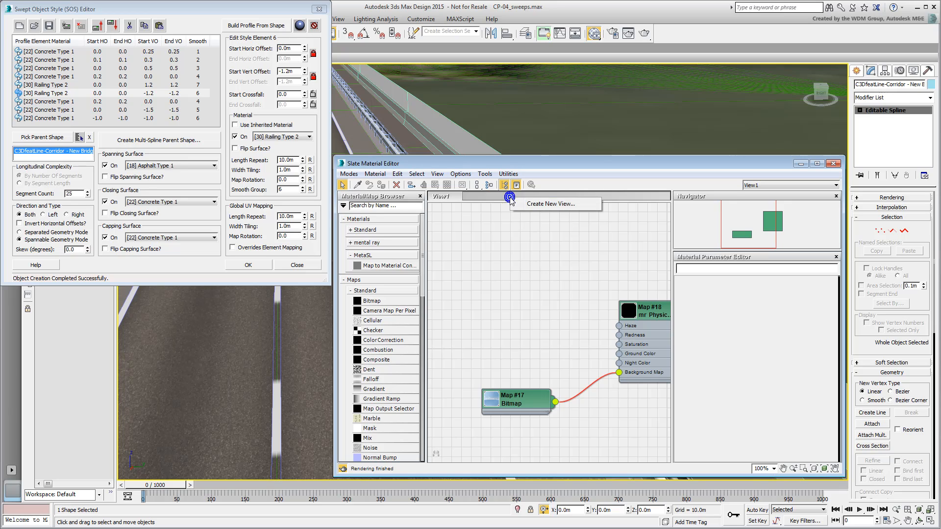
click(548, 206)
text(Sweeps)
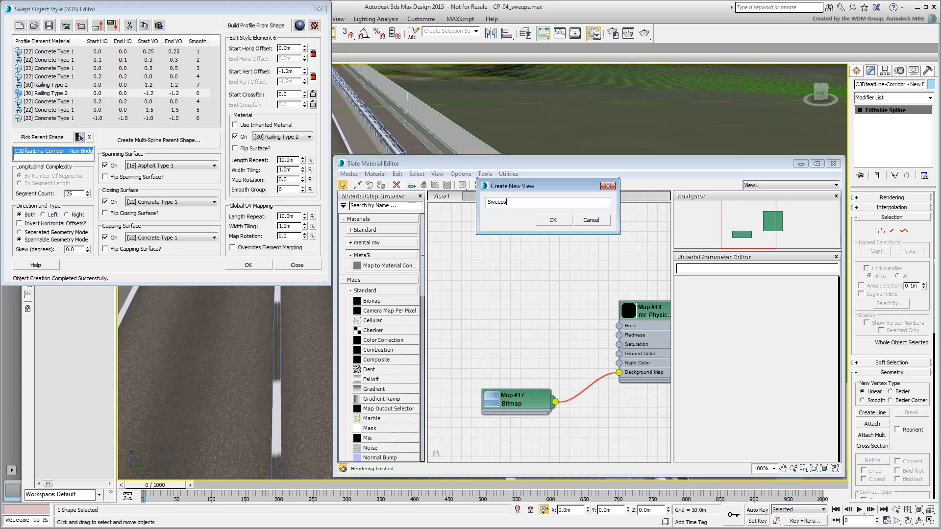
click(553, 220)
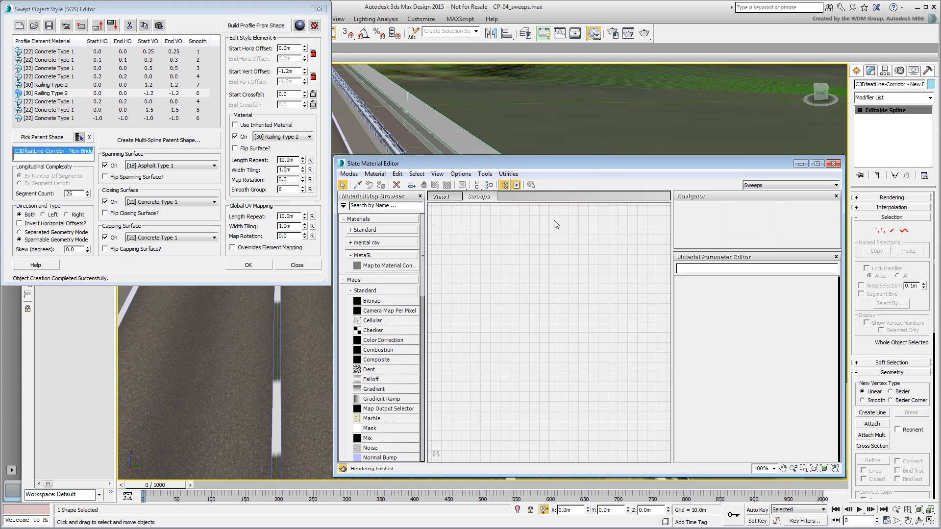
Pick the swept bridge object's multi/sub-object material from the parapet in the viewport into the Sweeps view.
click(357, 184)
click(455, 136)
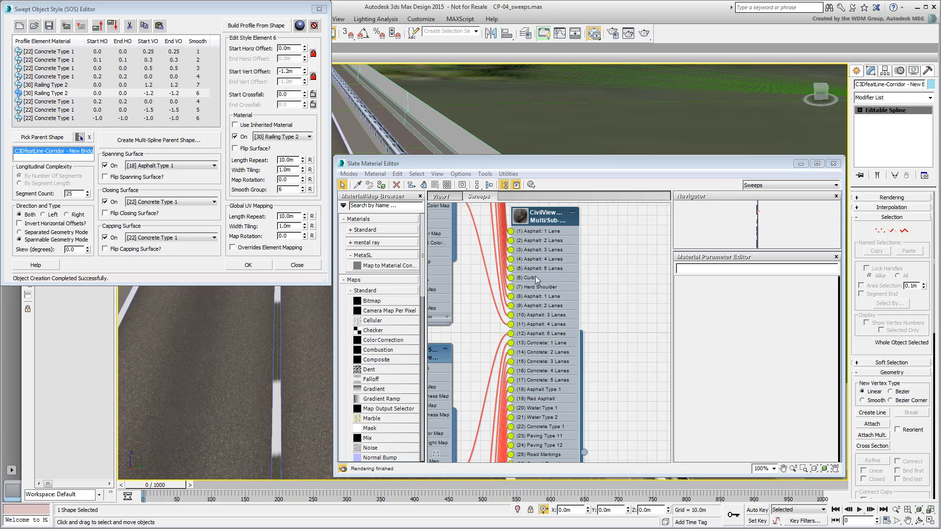
scroll(578, 315, down, 5)
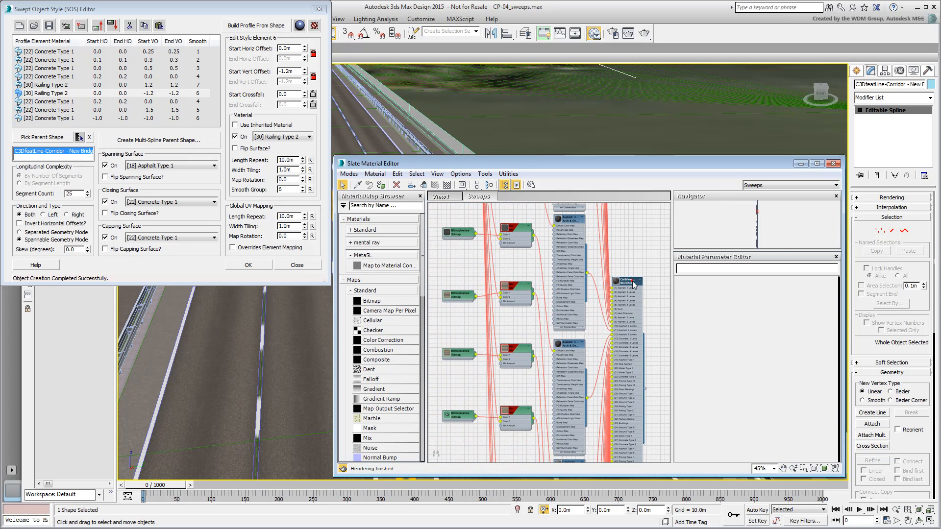
Show the CivilViewSurfaces material's parameters and collapse all nodes in the Sweeps view.
double_click(632, 284)
mouse_move(828, 338)
mouse_down()
mouse_move(826, 416)
mouse_move(828, 338)
mouse_up()
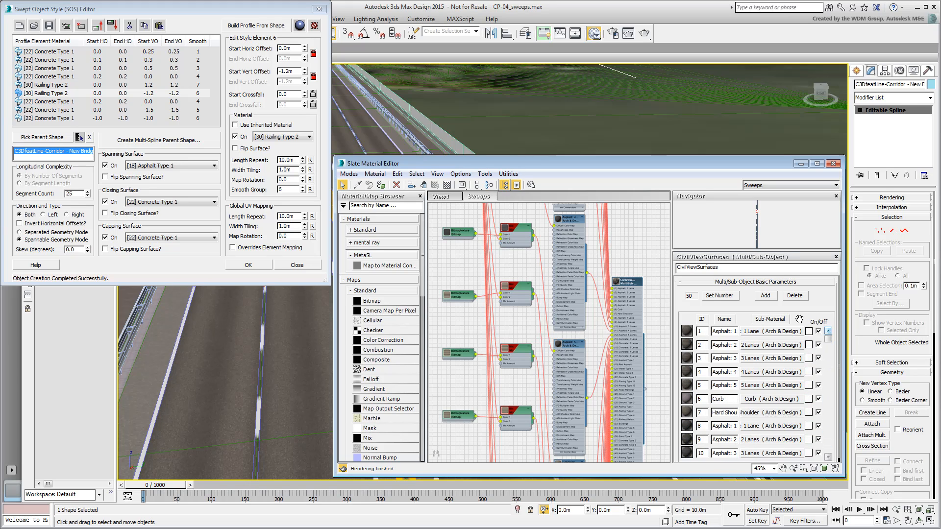
click(638, 259)
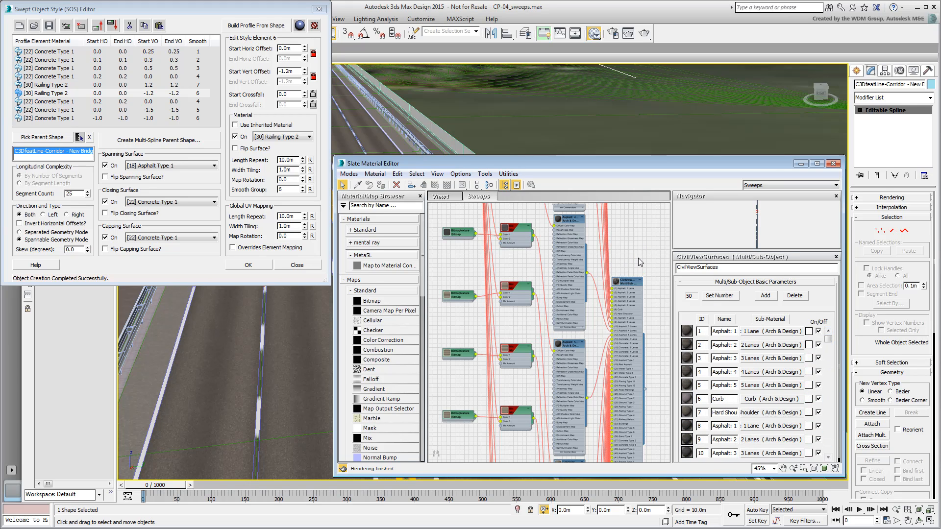
key(ctrl+a)
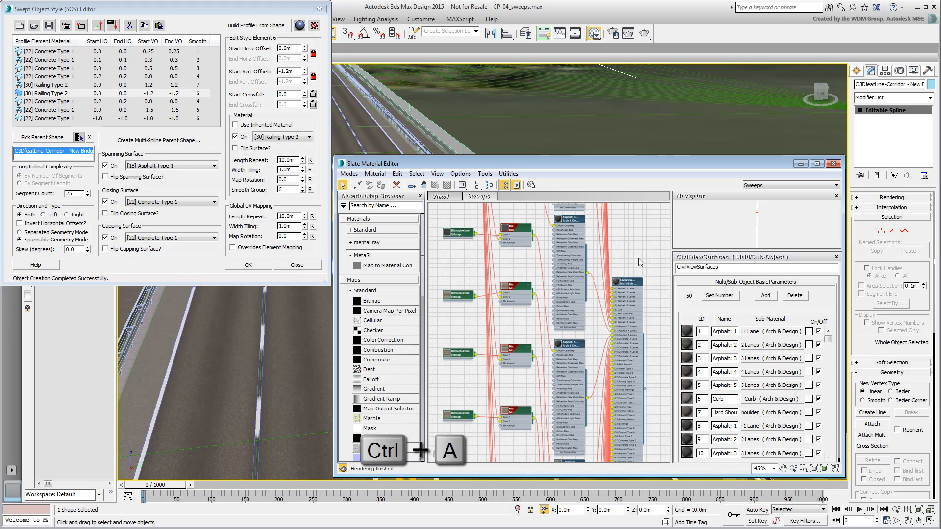
click(438, 174)
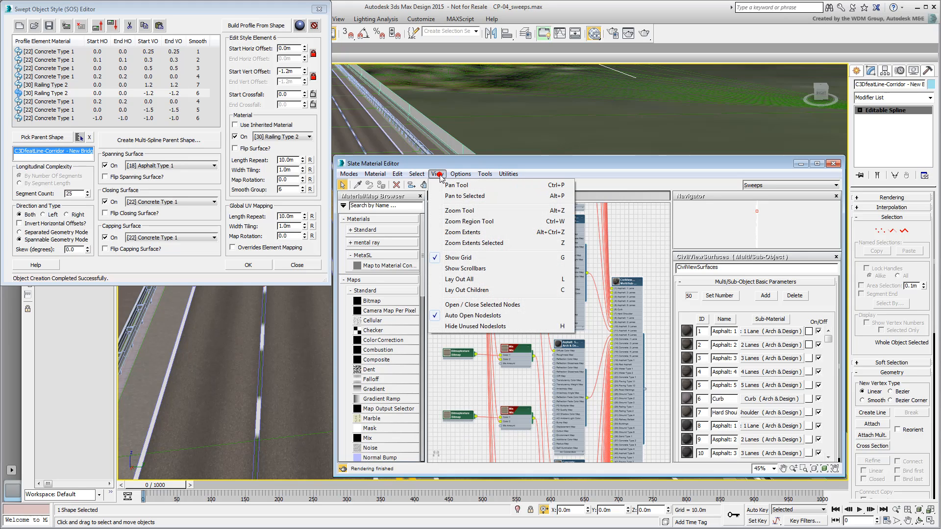
click(472, 304)
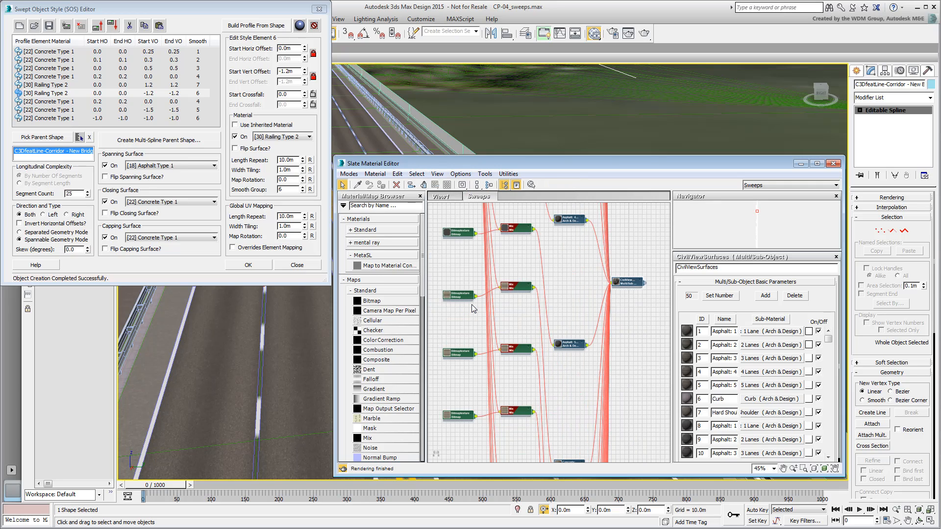
Lay out all nodes in the Sweeps view and expand the slots of the CivilViewSurfaces material node.
click(476, 186)
click(586, 314)
scroll(583, 308, up, 5)
click(584, 305)
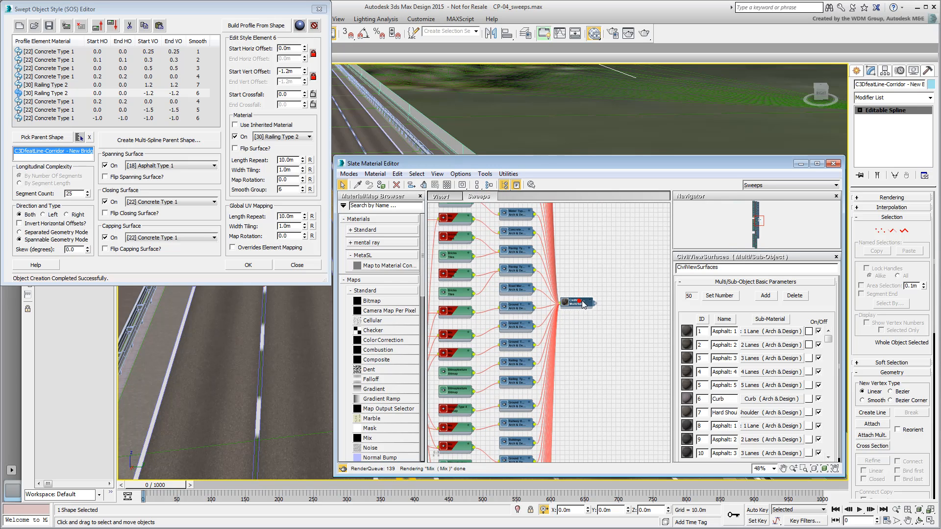
scroll(592, 303, up, 1)
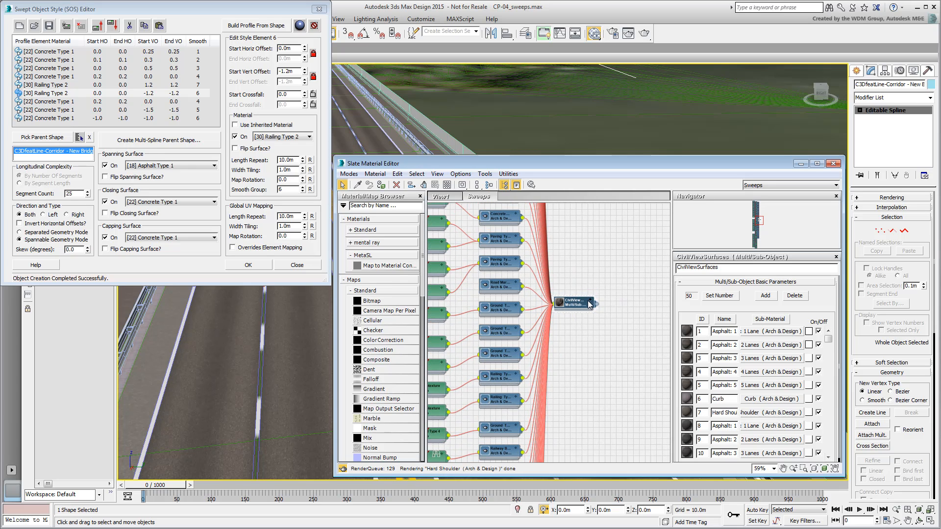
click(590, 303)
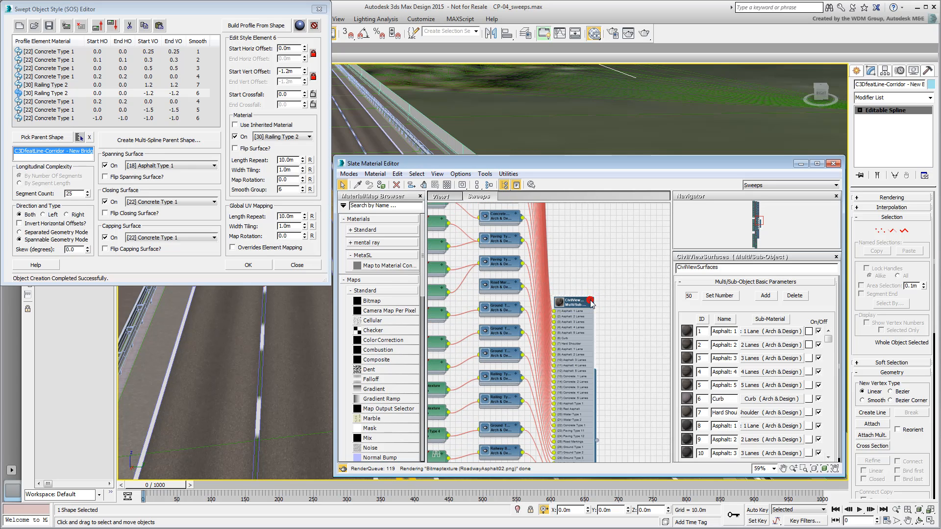
middle_drag(578, 423, 595, 326)
scroll(602, 391, up, 1)
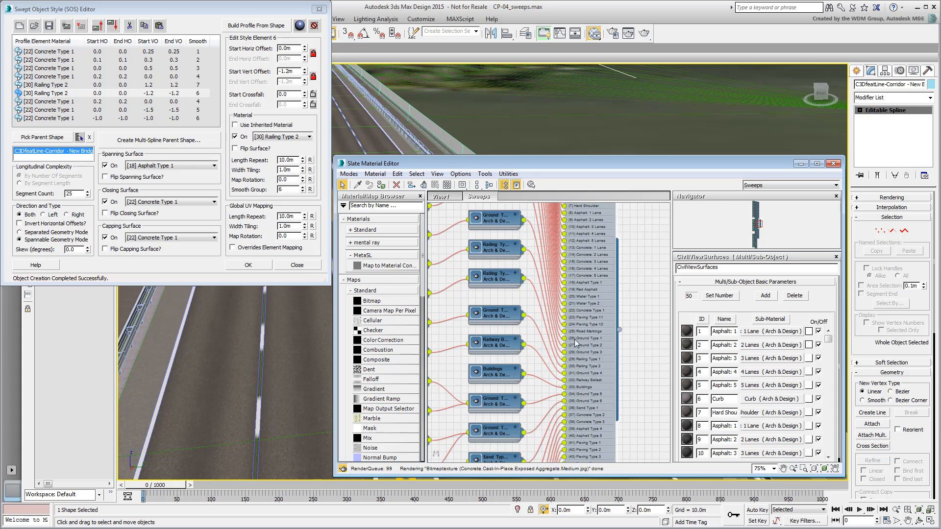
Find the Railing Type 2 sub-material node and show its Special Purpose Maps settings with the Cutout map.
middle_drag(593, 287, 585, 355)
scroll(586, 354, down, 1)
drag(582, 232, 582, 150)
middle_drag(486, 367, 545, 373)
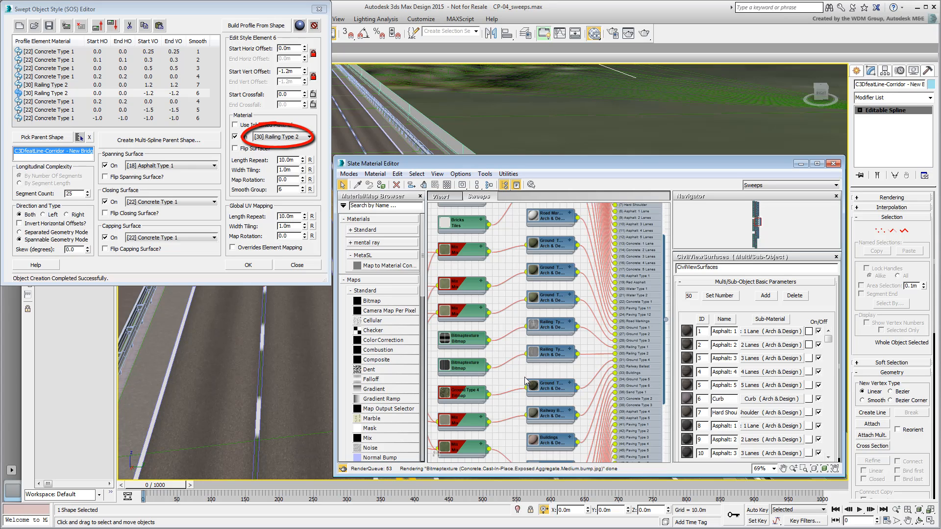
scroll(611, 362, up, 5)
mouse_move(612, 371)
middle_down()
mouse_move(540, 363)
mouse_move(674, 363)
middle_up()
click(629, 338)
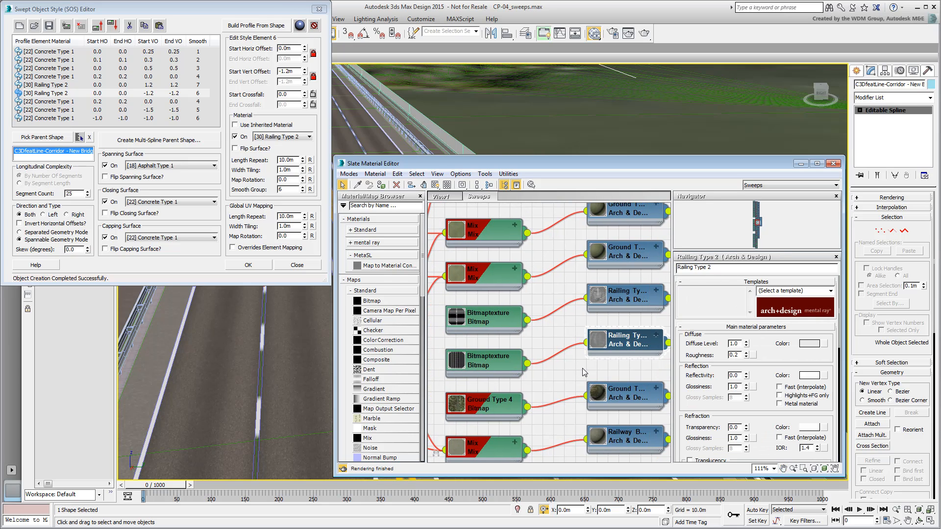
drag(765, 421, 764, 92)
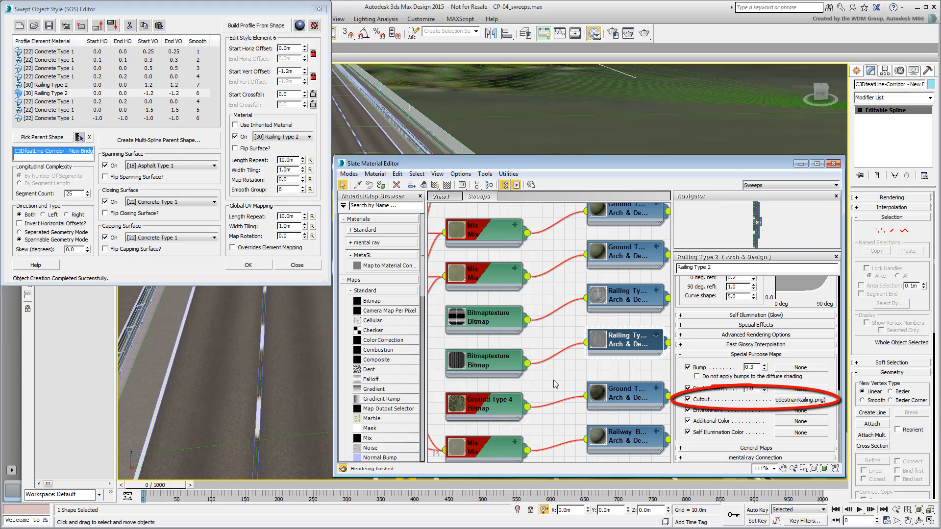
Move the Mix and bitmap nodes up in the Sweeps view and enlarge the preview of Railing Type 2's bitmap.
drag(488, 241, 485, 220)
drag(481, 275, 479, 242)
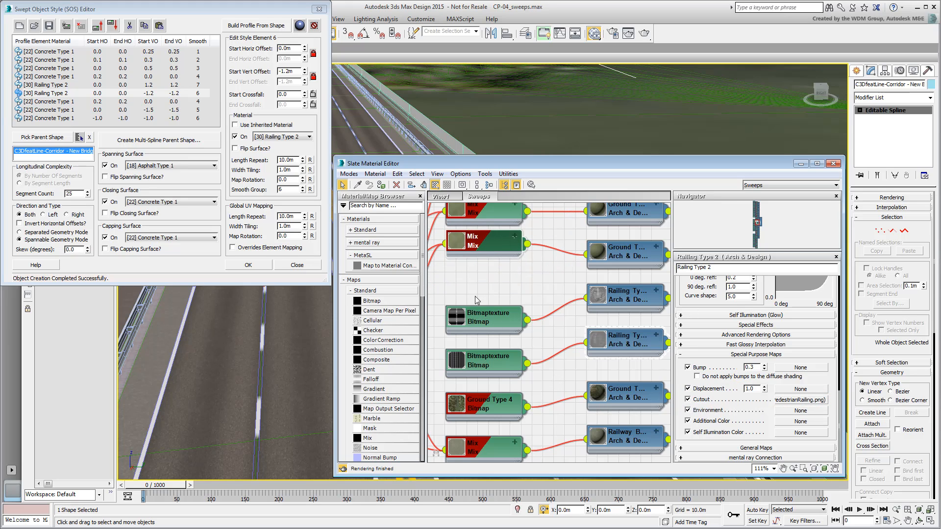
drag(479, 316, 479, 283)
drag(476, 360, 475, 318)
double_click(455, 320)
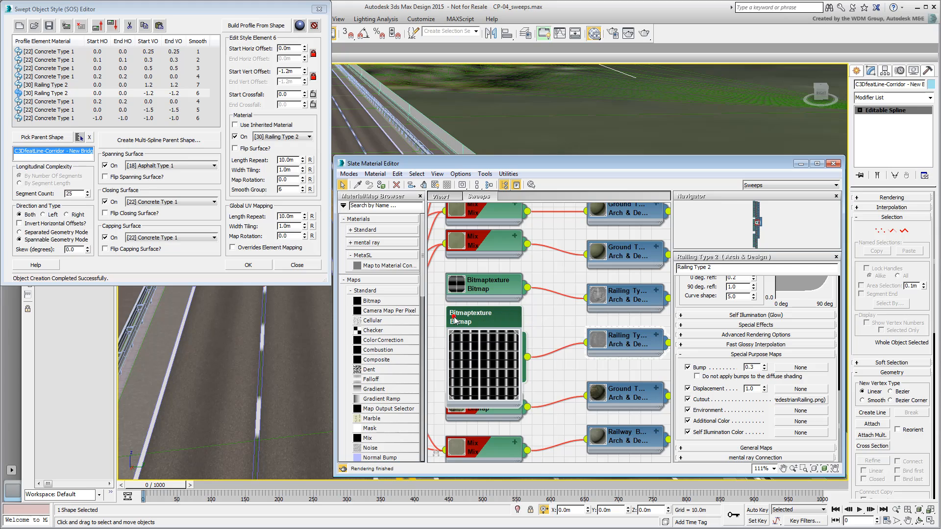
Crop the PedestrianRailing.png bitmap to about U 0.064, V 0.014, W 0.877, H 0.895 and apply the crop.
double_click(494, 316)
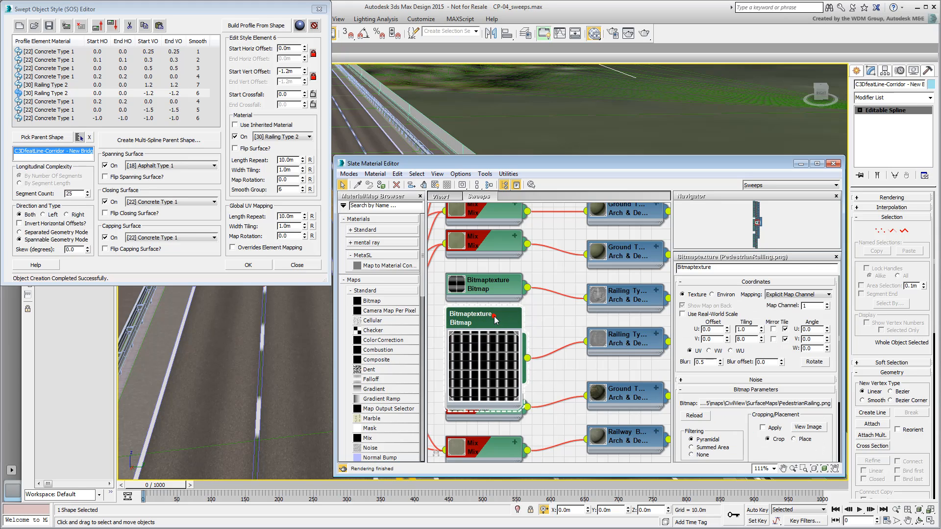
click(811, 429)
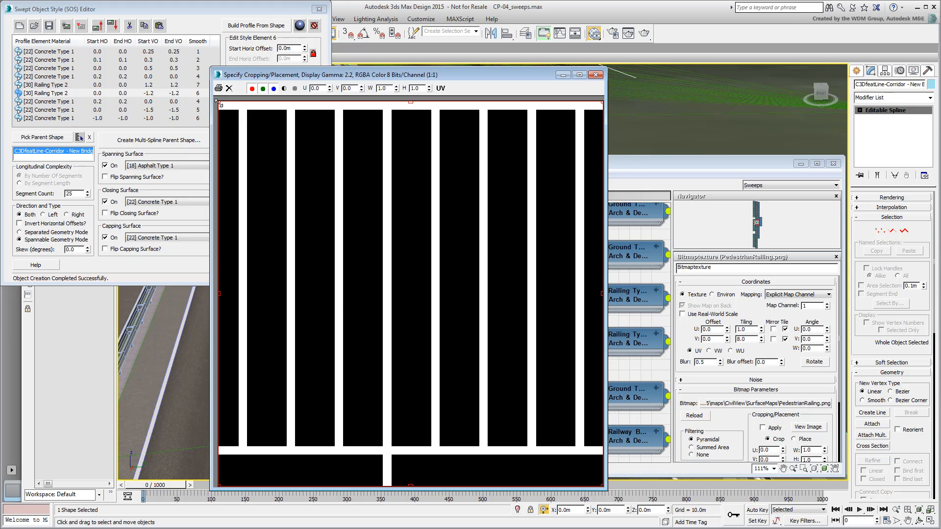
drag(219, 103, 242, 105)
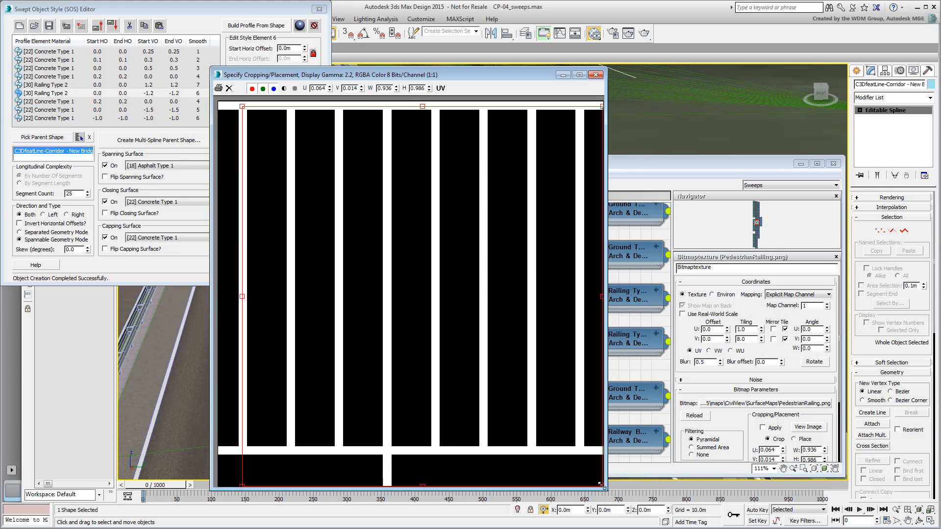
drag(601, 485, 580, 452)
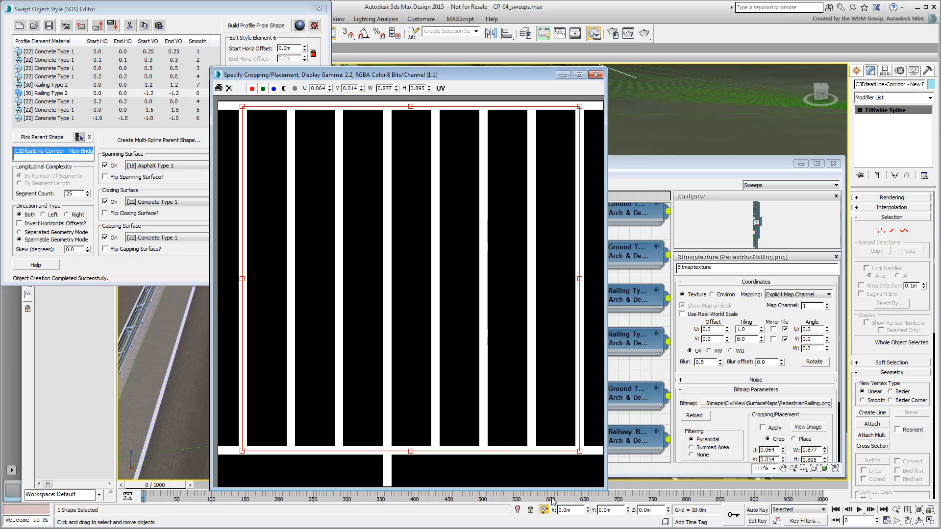
click(596, 74)
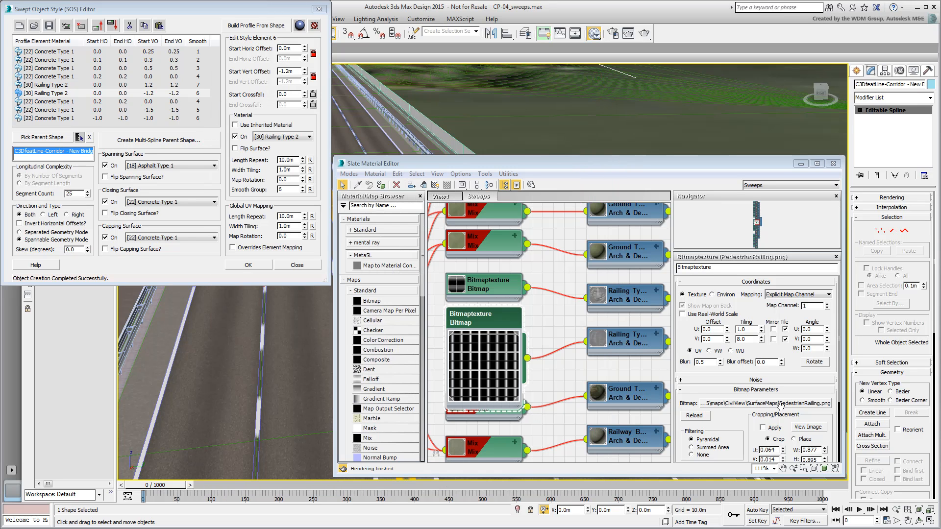
click(771, 430)
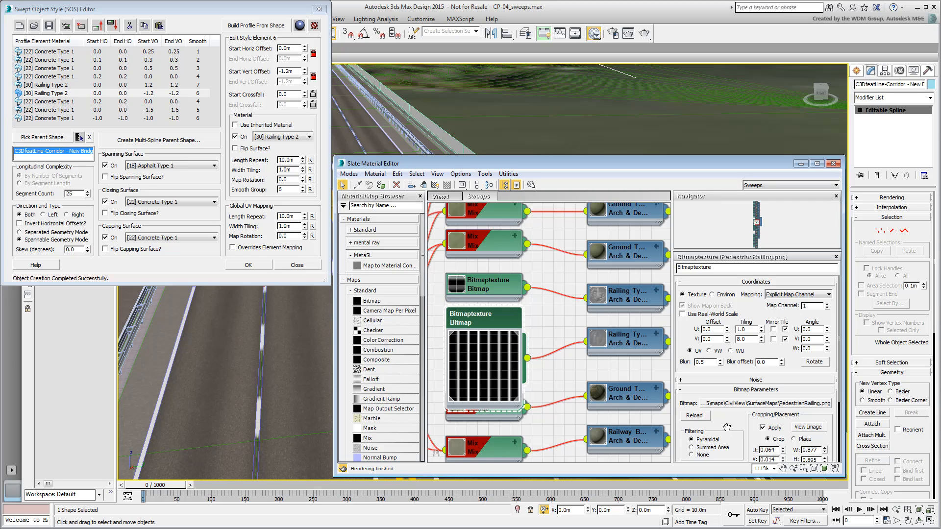
Set the PedestrianRailing.png bitmap's W angle to 90.
double_click(818, 347)
text(90)
key(Return)
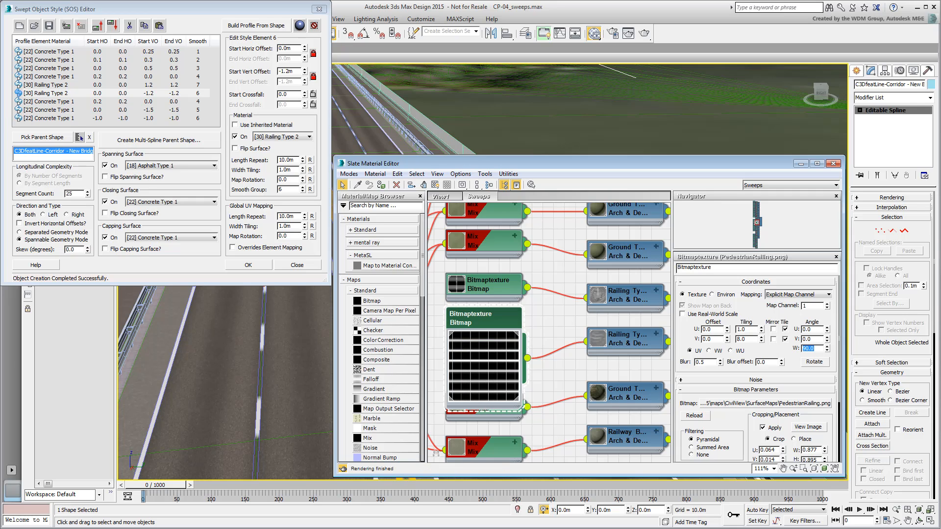
Show the Railing Type 2 material shaded in the viewport and close the Slate Material Editor.
click(627, 343)
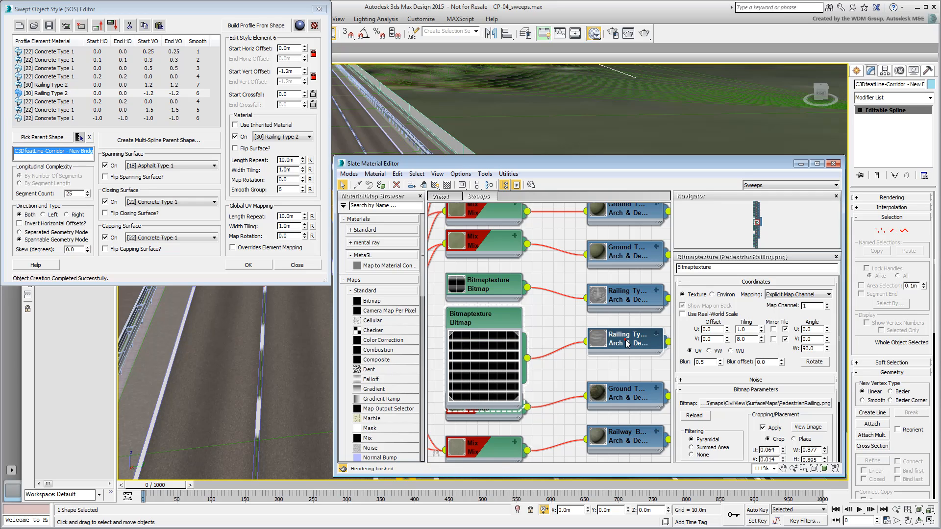
click(435, 186)
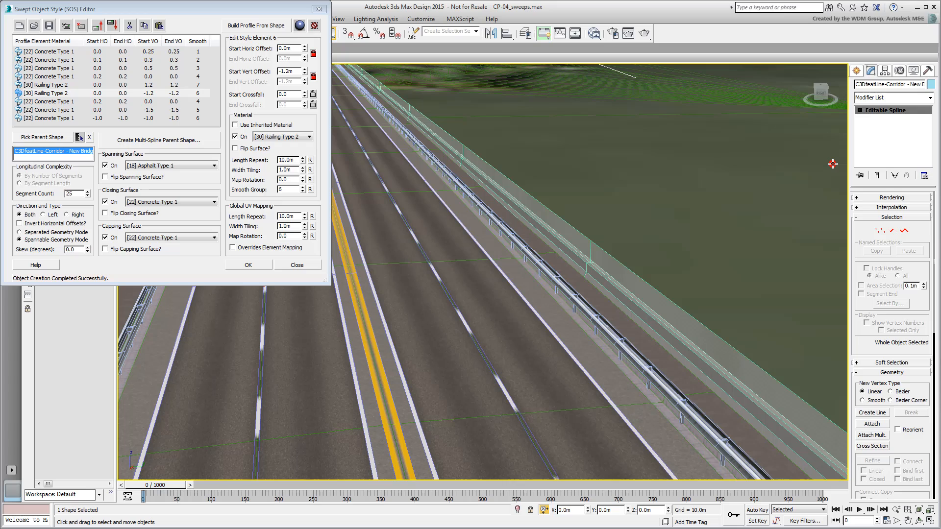
click(833, 164)
scroll(593, 273, up, 5)
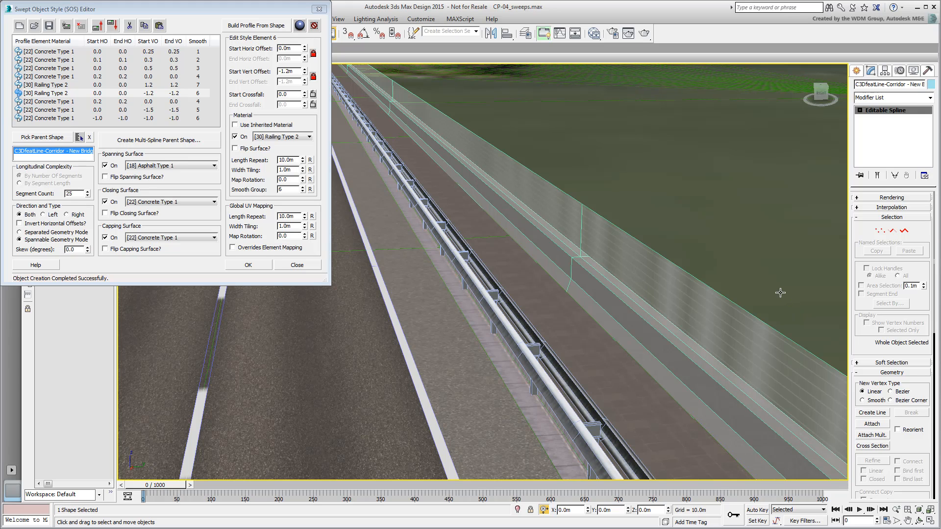
Try a Length Repeat of 2 m on the railing element with the -1.2 m vertical offset.
click(289, 160)
text(2)
key(Tab)
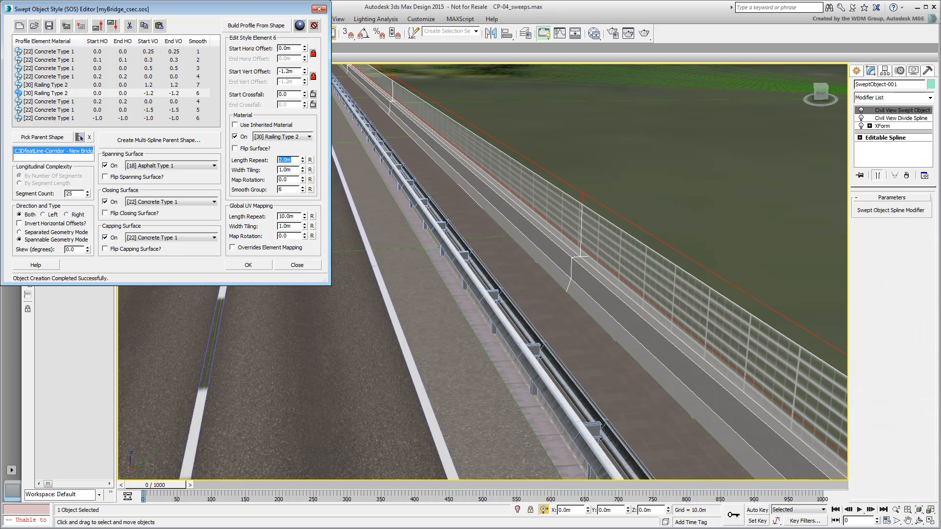
Set Length Repeat to 20 m and Width Tiling to 2 m for the railing element with the -1.2 m offset.
text(20)
key(Tab)
text(2)
key(Tab)
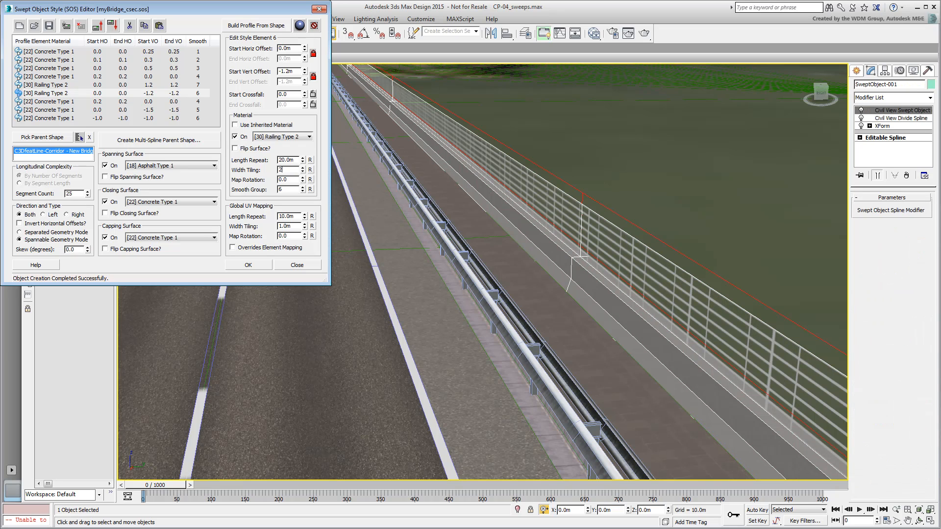
Set Length Repeat to 20 m and Width Tiling to 2 m for the railing element with the 1.2 m offset.
click(51, 85)
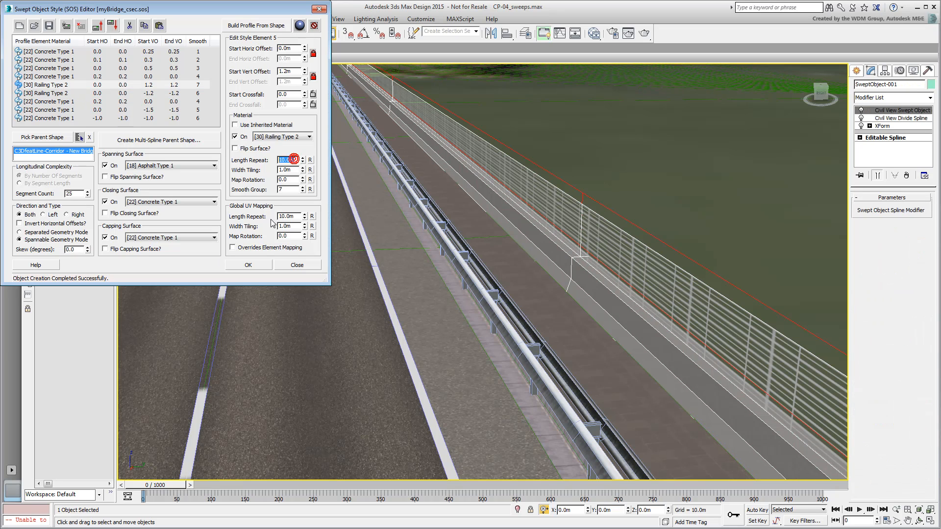
text(20)
key(Tab)
text(2)
key(Tab)
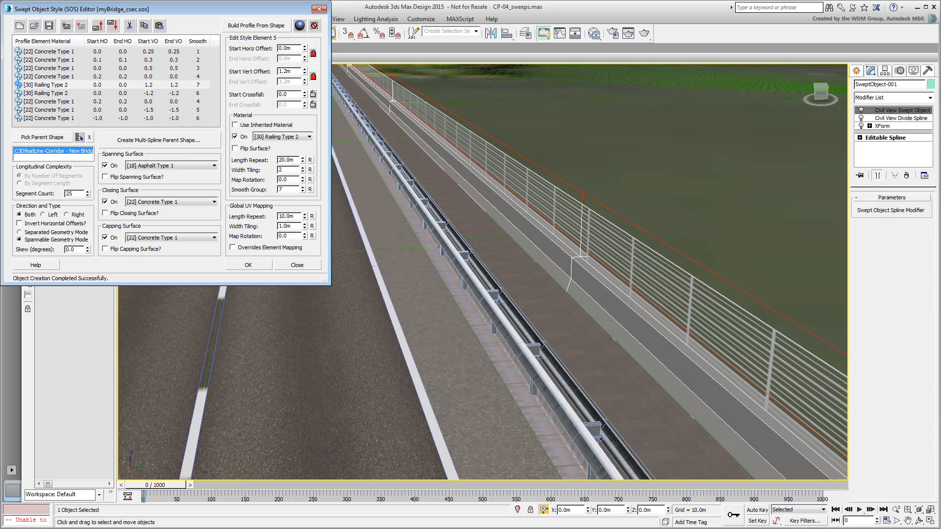
alt+middle_drag(549, 391, 488, 359)
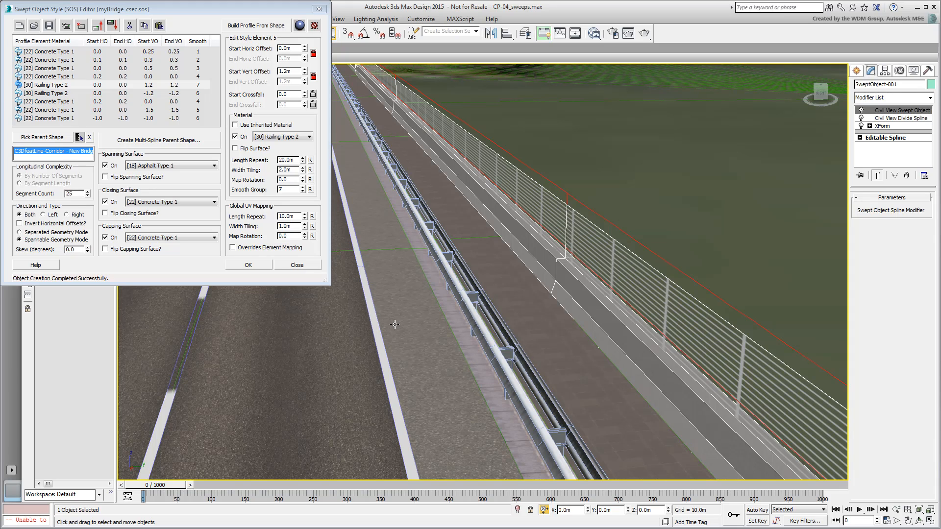
Open the Save Style dialog for myBridge_csec.sos and dismiss it without saving.
click(50, 27)
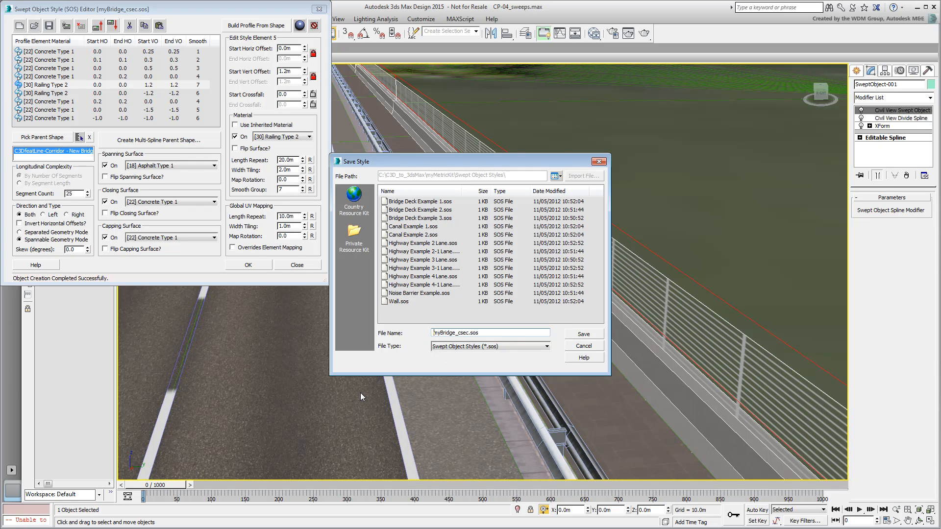
click(584, 346)
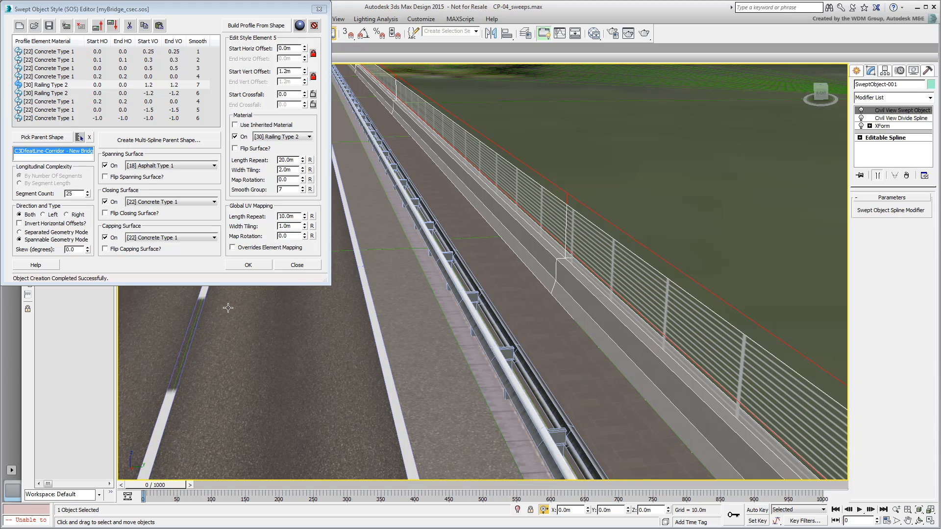
Without saving the current style, import myBridge_csec.sos from the C3D_to_3dsMax folder into the private resource kit and open it.
click(34, 27)
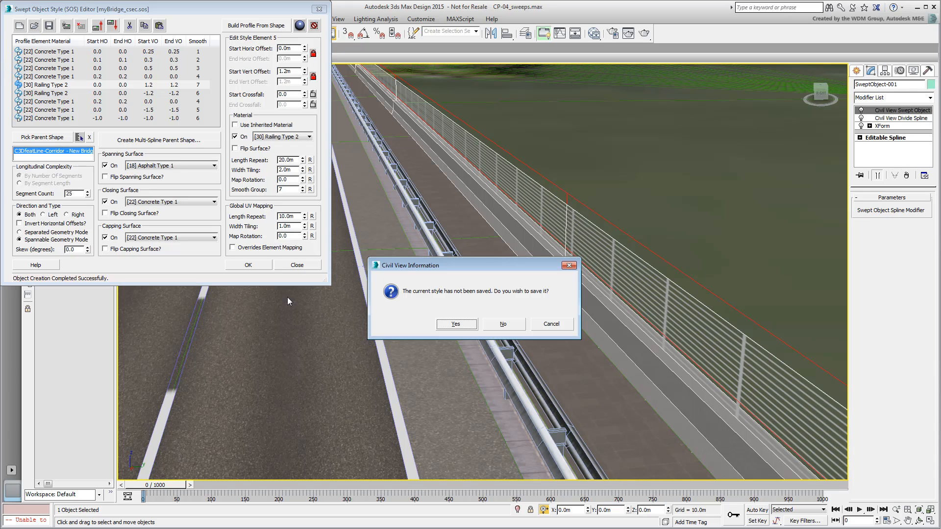
click(505, 325)
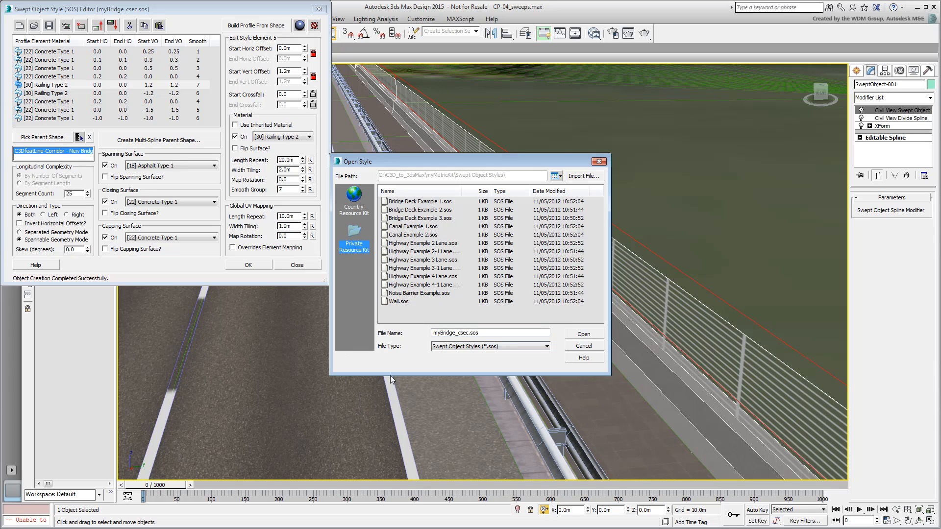
click(584, 176)
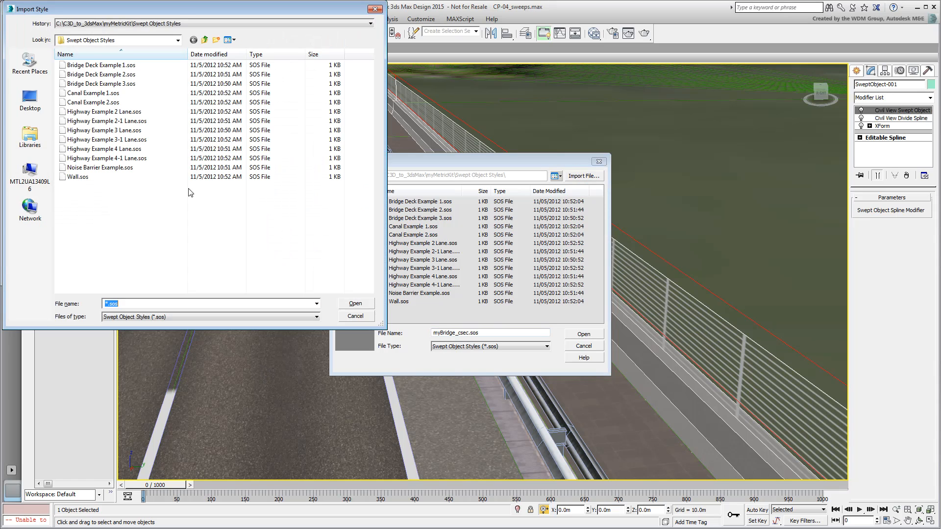
click(177, 41)
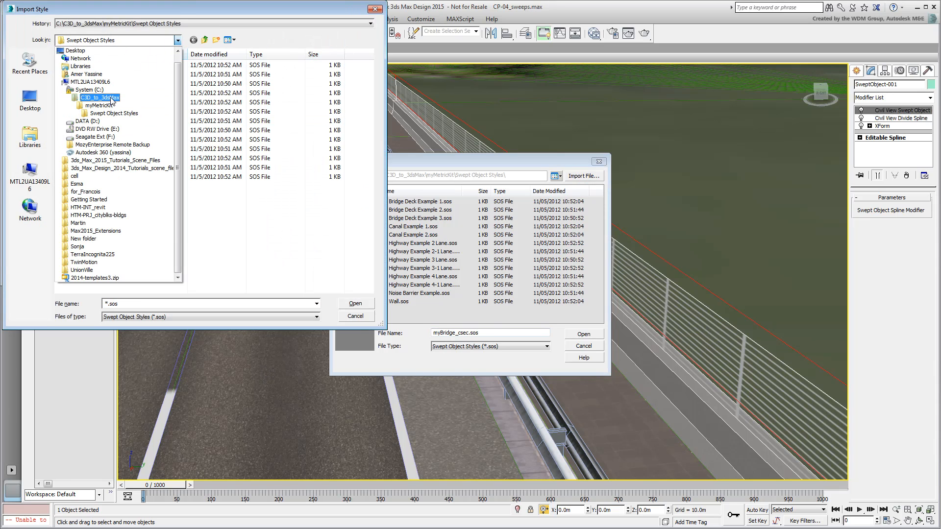
click(112, 99)
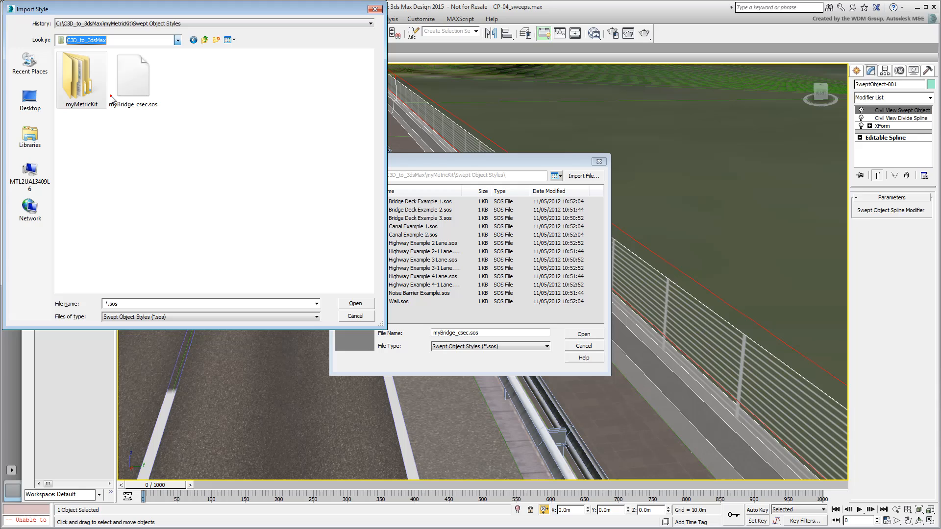
click(140, 104)
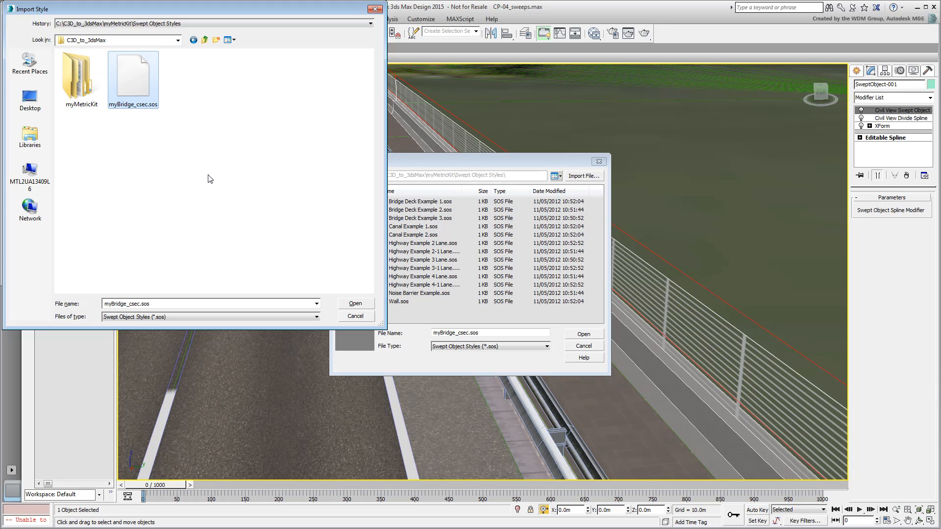
click(355, 303)
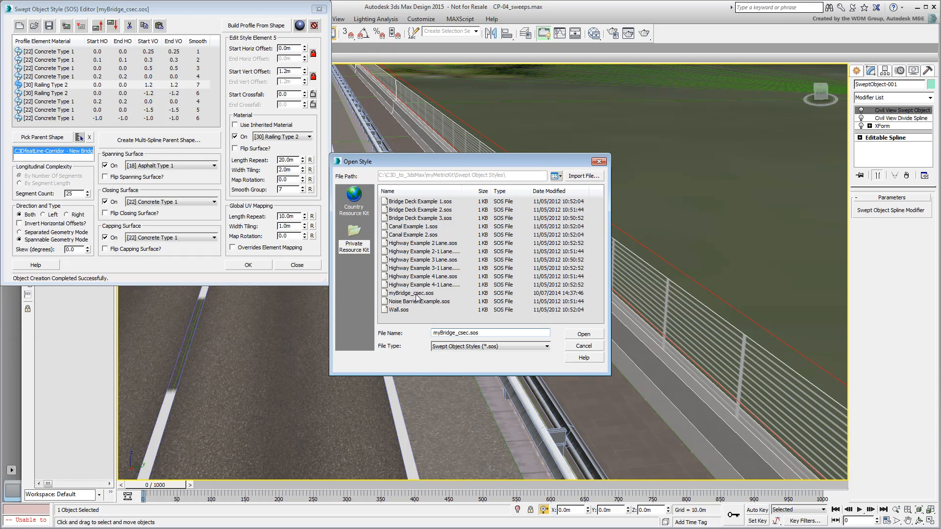
click(417, 293)
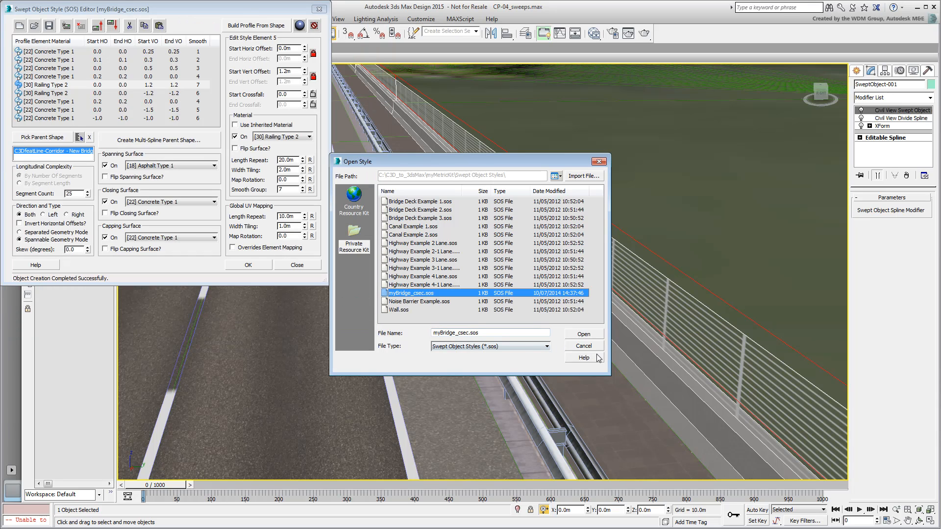
click(585, 335)
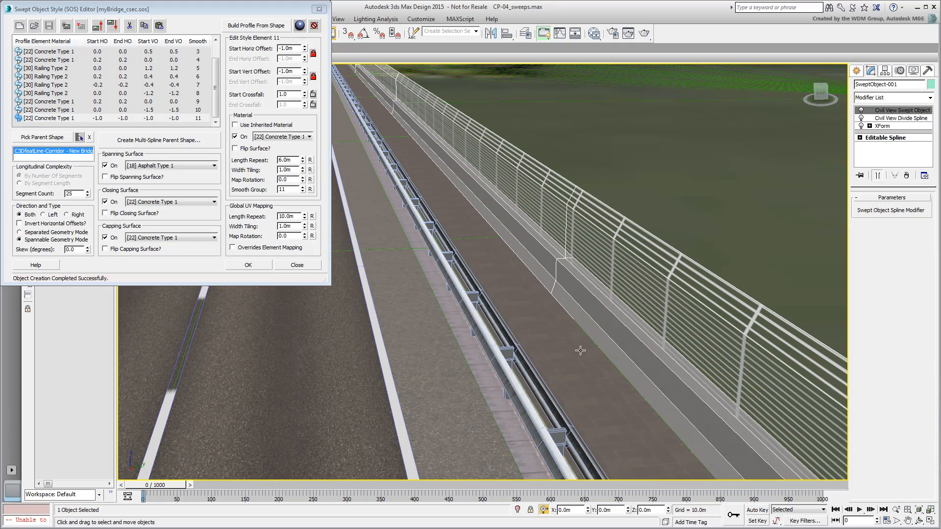
Examine the Railing Type 2 profile elements of the loaded style one by one against the bridge railing.
mouse_move(582, 349)
alt+middle_down()
mouse_move(603, 350)
mouse_move(578, 349)
alt+middle_up()
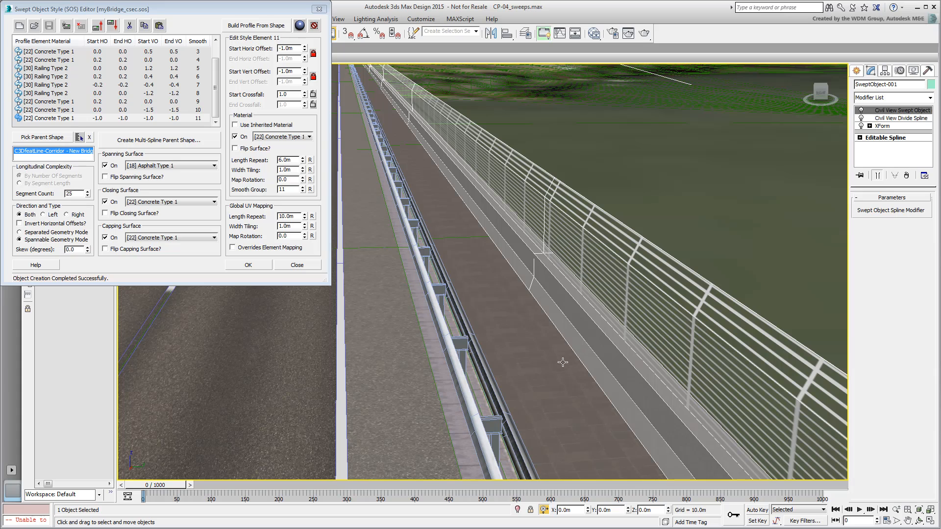
click(68, 101)
click(62, 68)
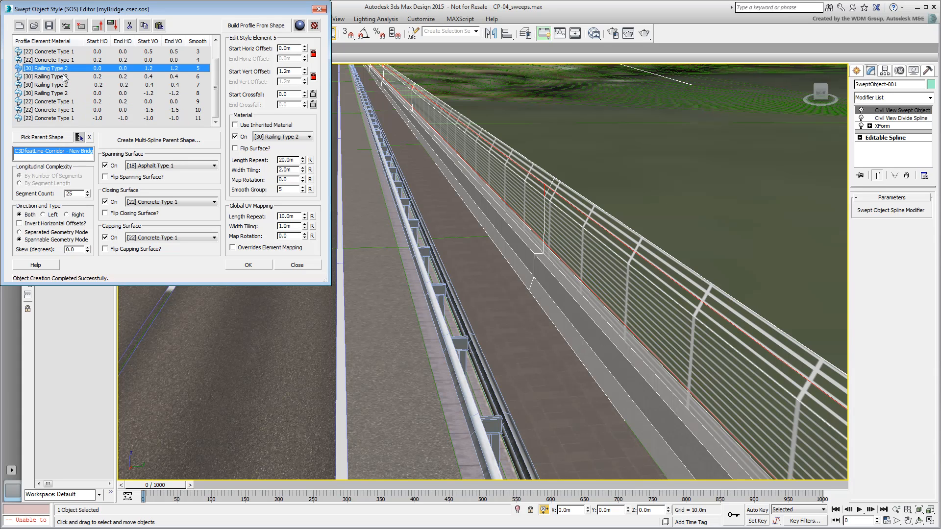
click(65, 77)
click(66, 86)
click(66, 93)
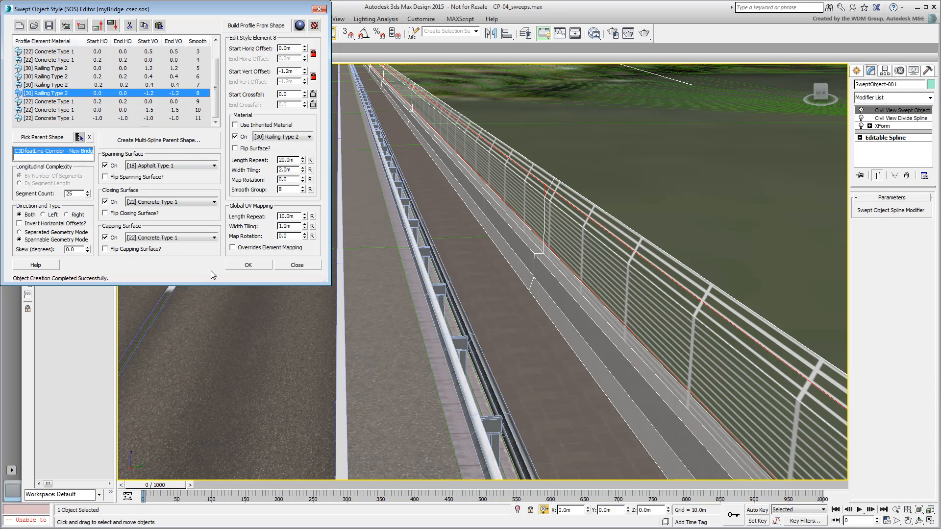
Close the Swept Object Style Editor without saving the style and turn off edged faces in the perspective view of the whole bridge.
click(297, 265)
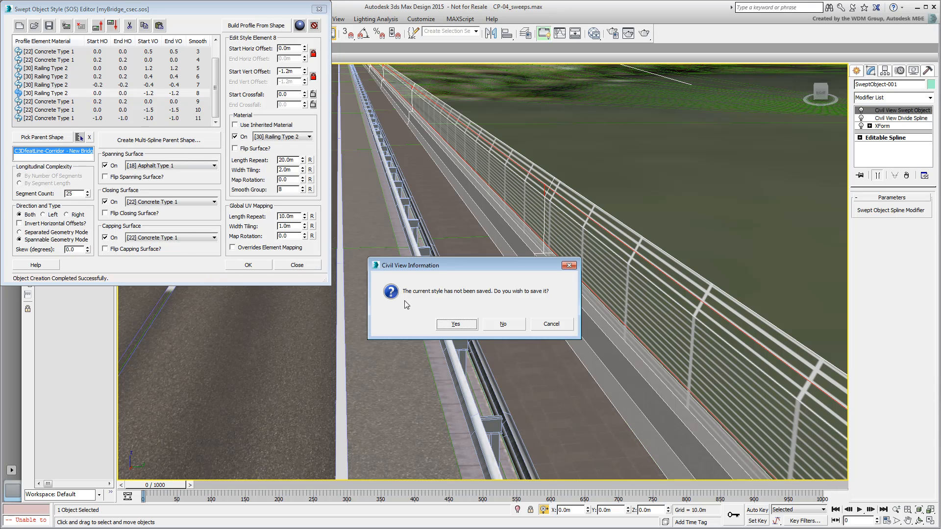
click(502, 324)
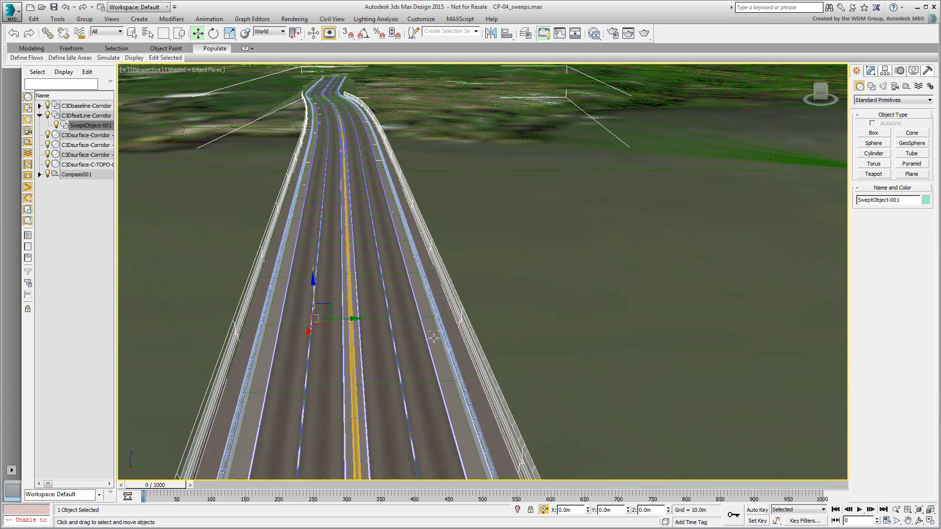
alt+middle_drag(338, 363, 351, 351)
mouse_move(351, 383)
middle_down()
mouse_move(367, 337)
mouse_move(403, 343)
mouse_move(410, 357)
mouse_move(396, 362)
mouse_move(418, 363)
mouse_move(360, 391)
middle_up()
scroll(368, 337, down, 4)
key(F4)
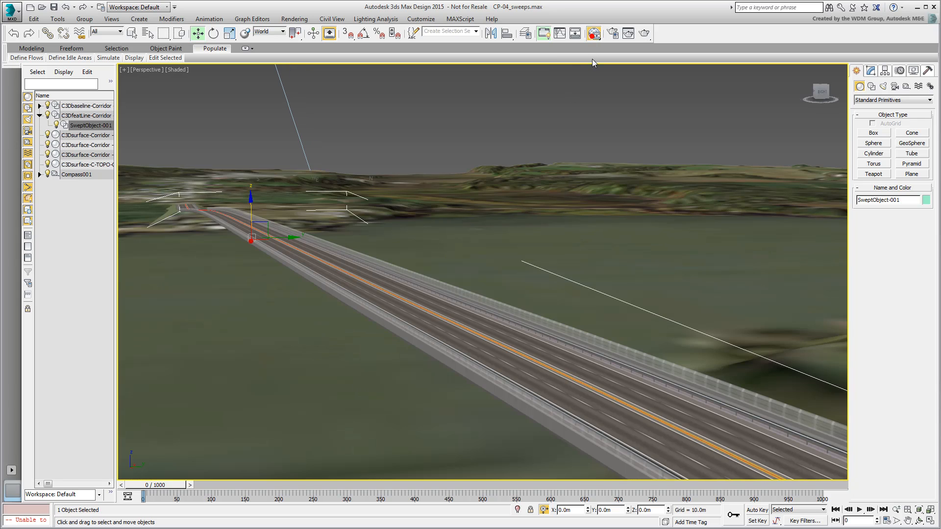
Delete the Sweeps node view from the Slate Material Editor, confirm its removal, and close the editor.
key(m)
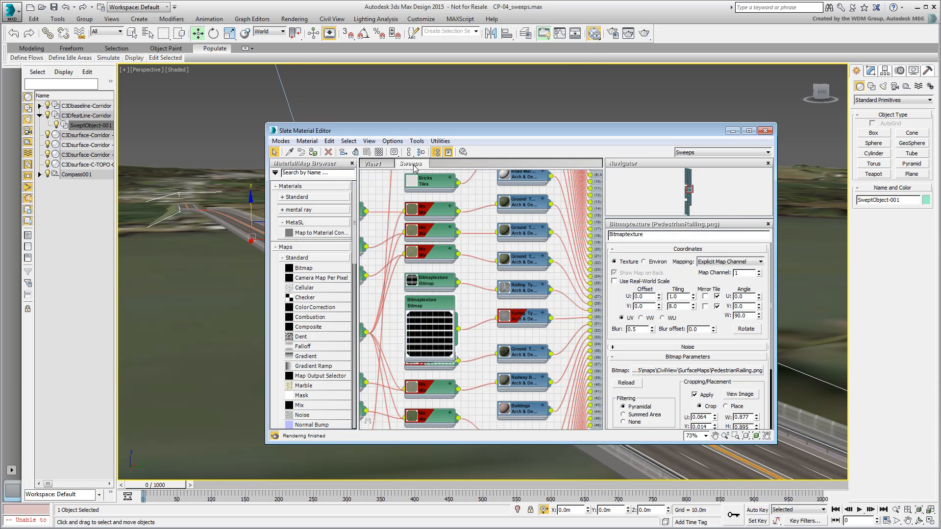
scroll(471, 265, down, 10)
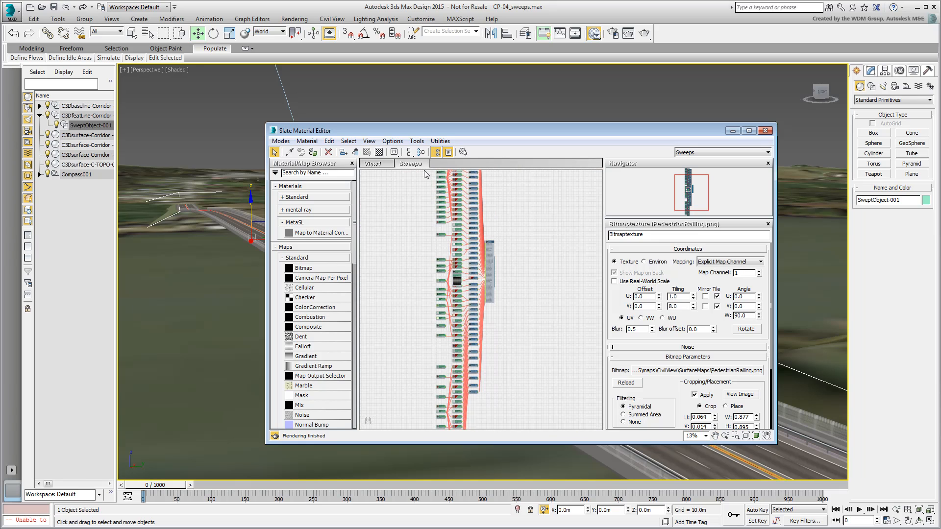
right_click(415, 165)
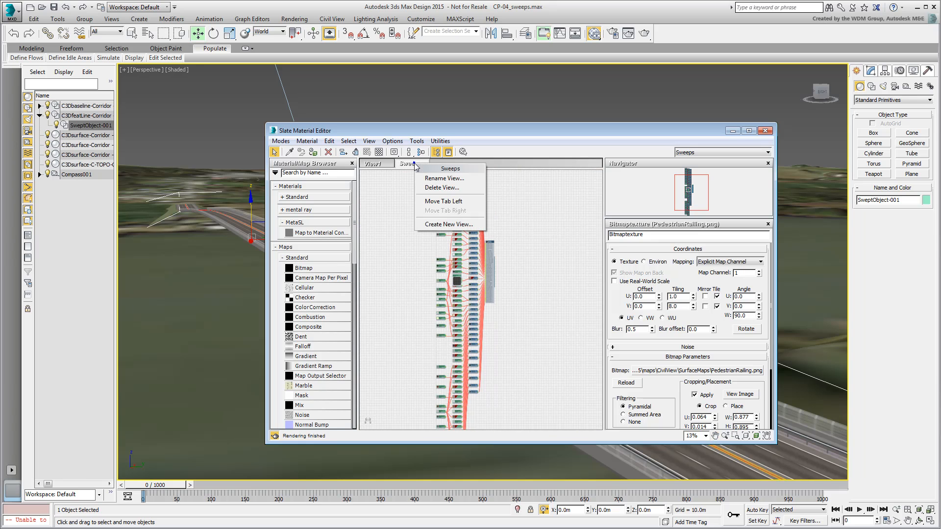
click(440, 189)
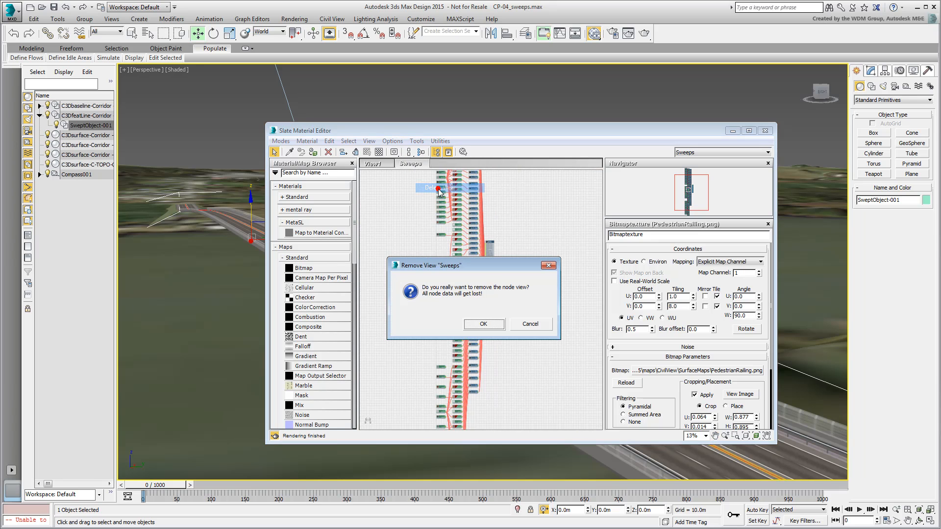
click(483, 324)
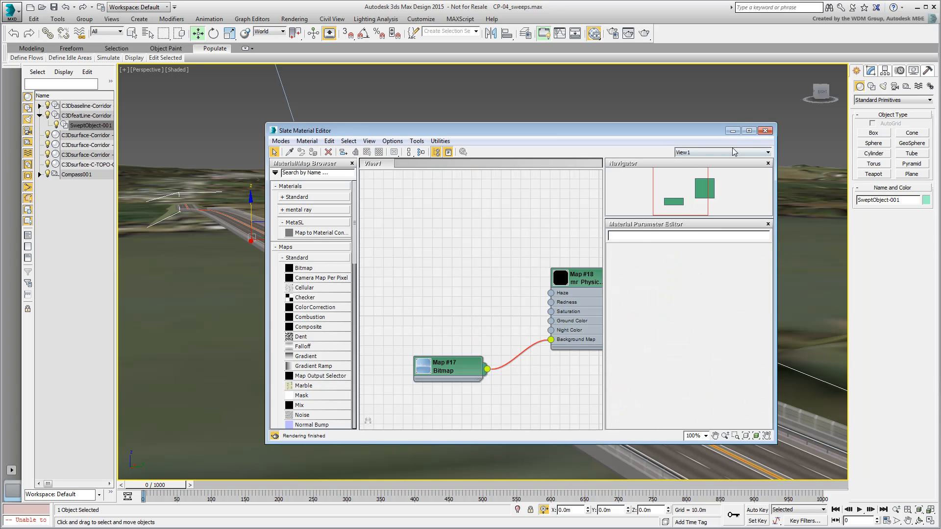
click(765, 130)
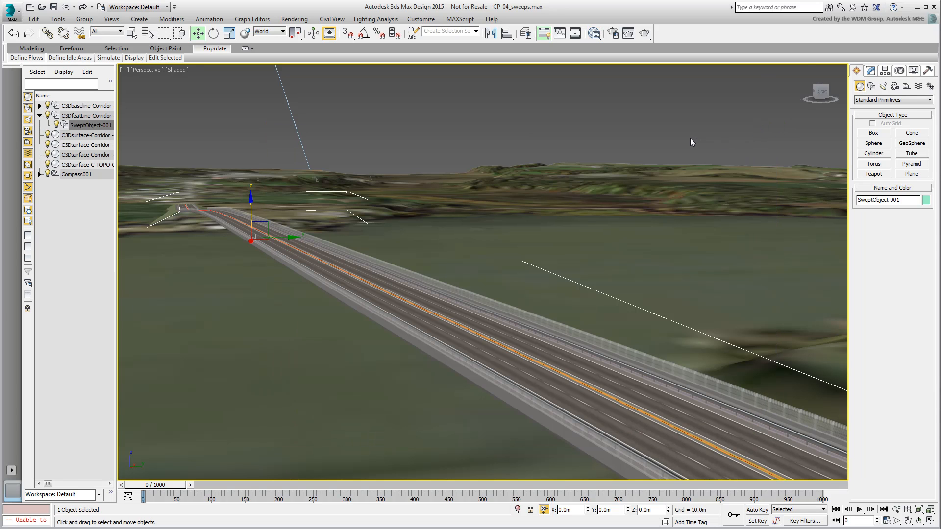